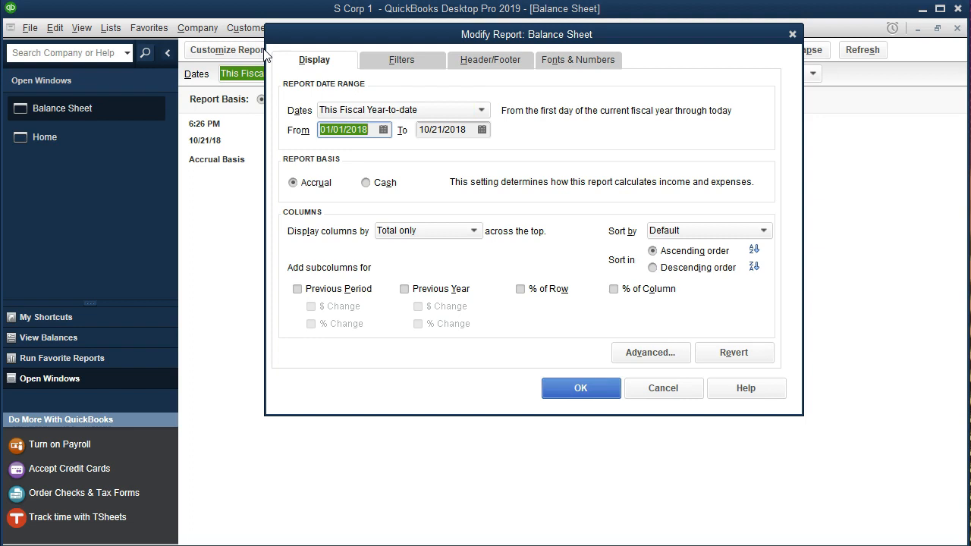
# - Set the balance sheet's date range to 01/01/2021 through 12/31/2021 and apply it to the report
pyautogui.press('Tab')
pyautogui.write('1231')
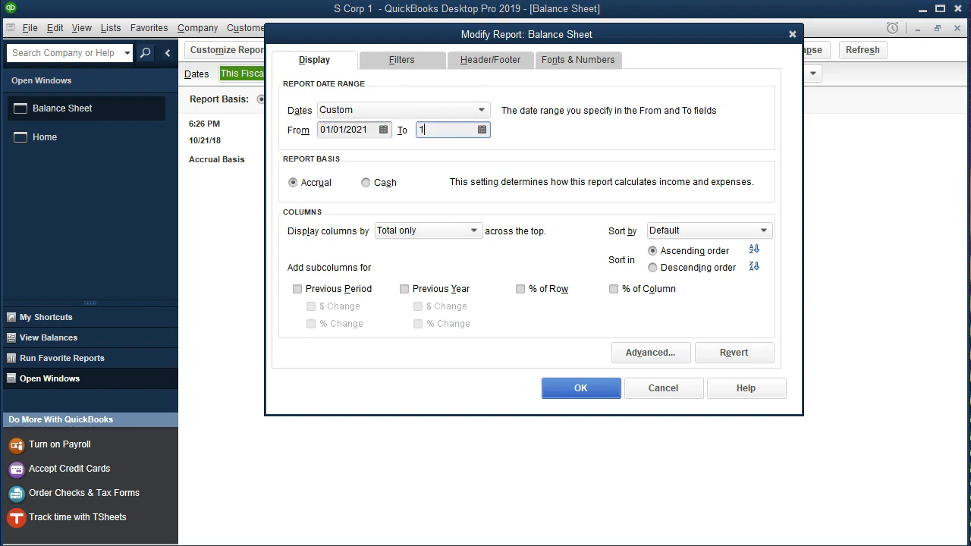
pyautogui.press('Tab')
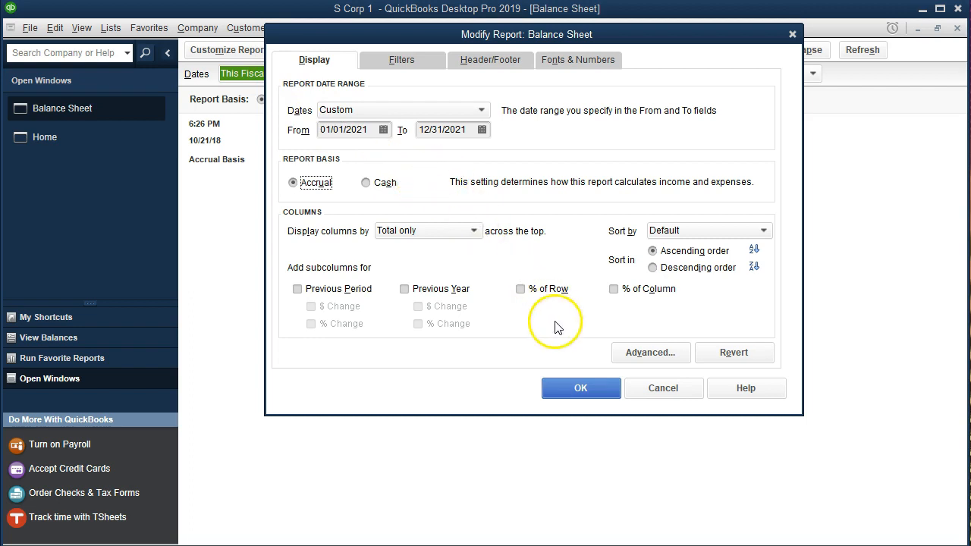
pyautogui.click(582, 393)
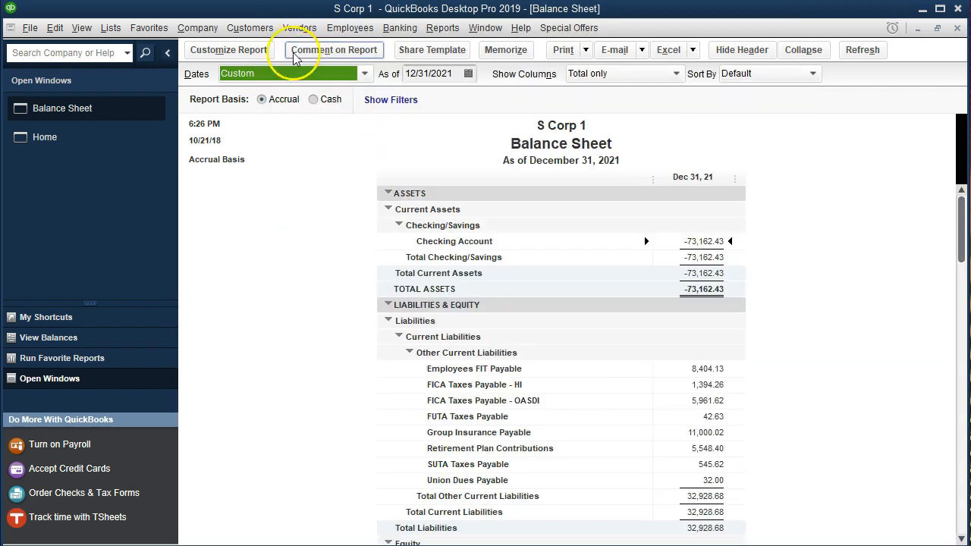
# - Customize the balance sheet's fonts by setting the size to 11 and applying it to all related fonts
pyautogui.click(260, 50)
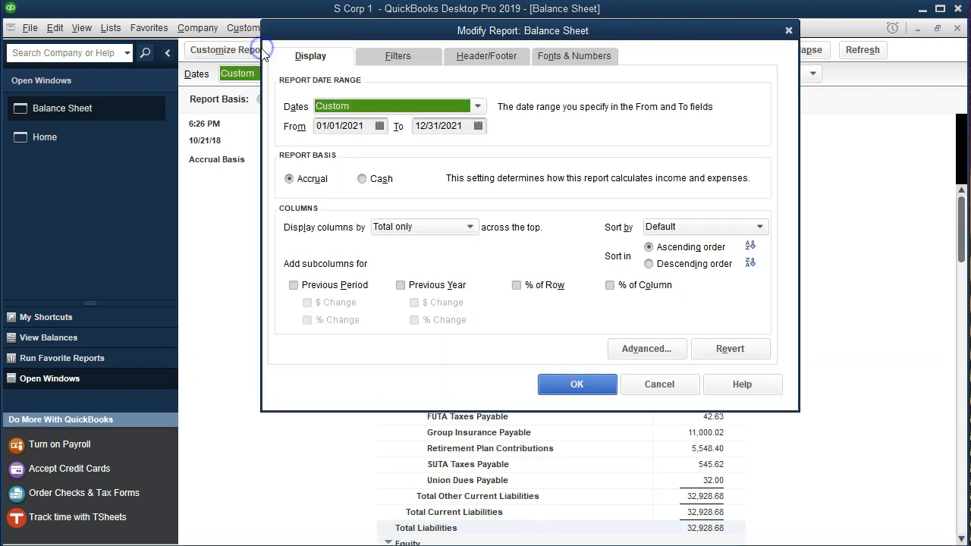
pyautogui.click(554, 60)
pyautogui.click(515, 255)
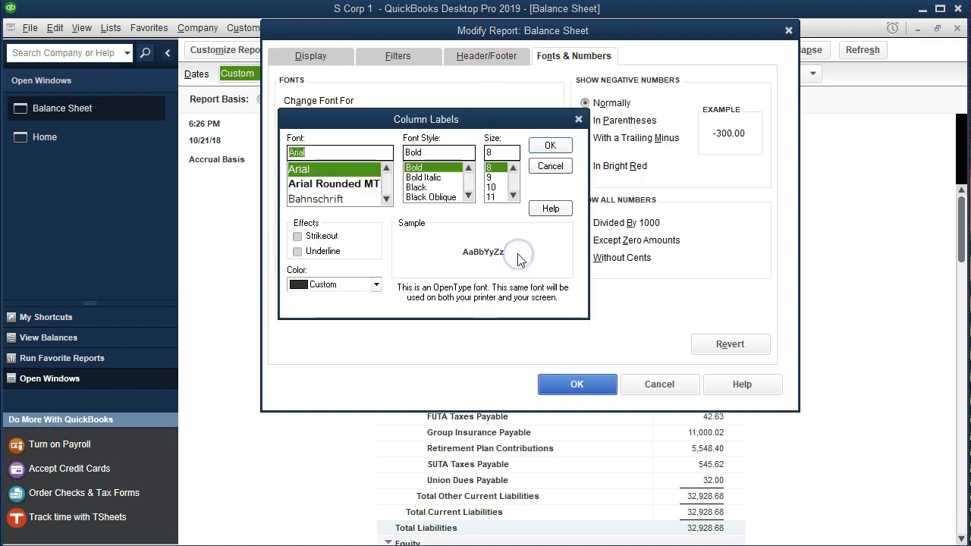
pyautogui.click(491, 197)
pyautogui.click(549, 147)
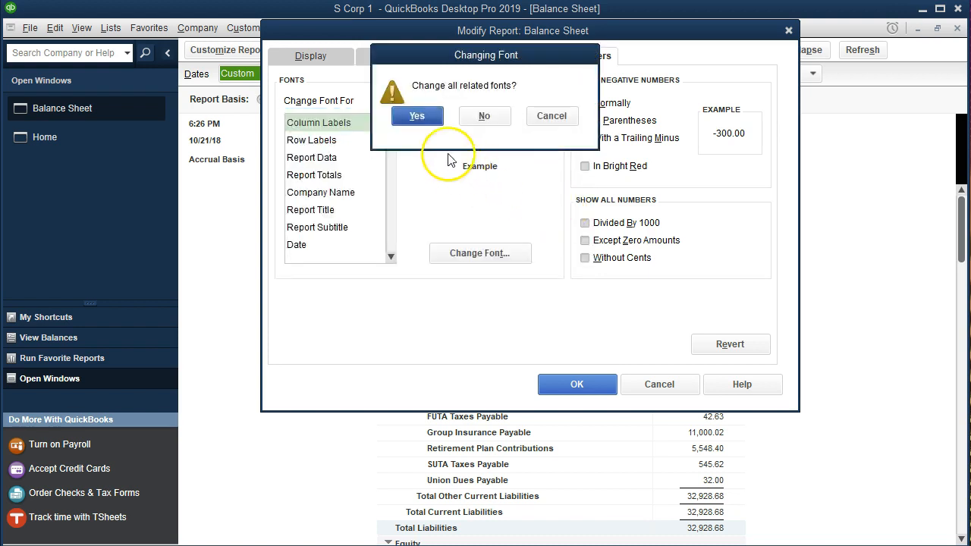
pyautogui.click(423, 120)
pyautogui.click(569, 379)
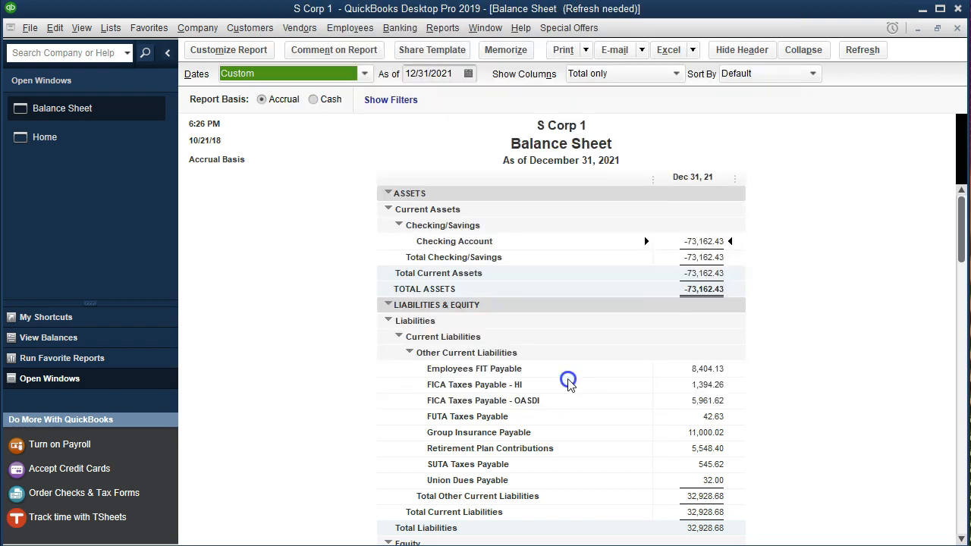
# - Review the payroll liability accounts on the balance sheet, and return to the home page
pyautogui.scroll(-2, 569, 379)
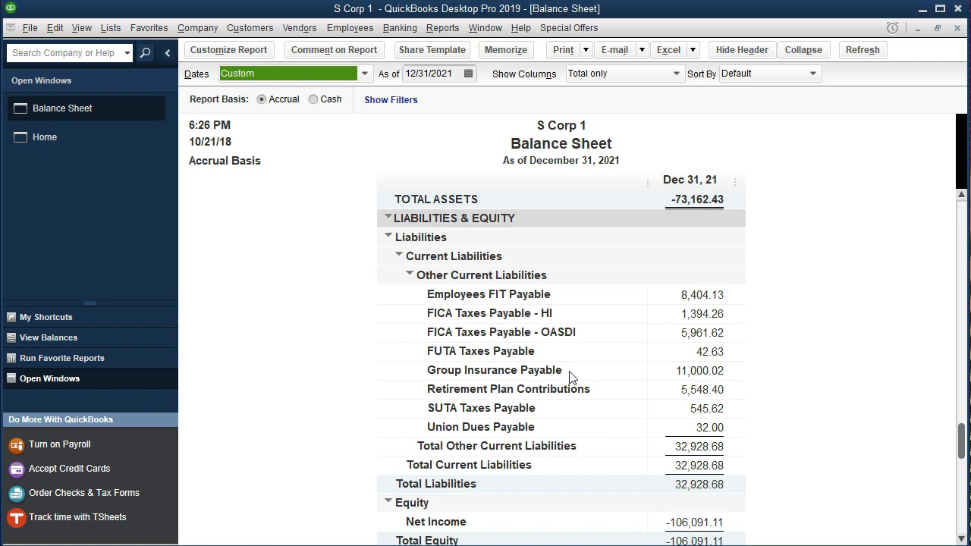
pyautogui.click(699, 295)
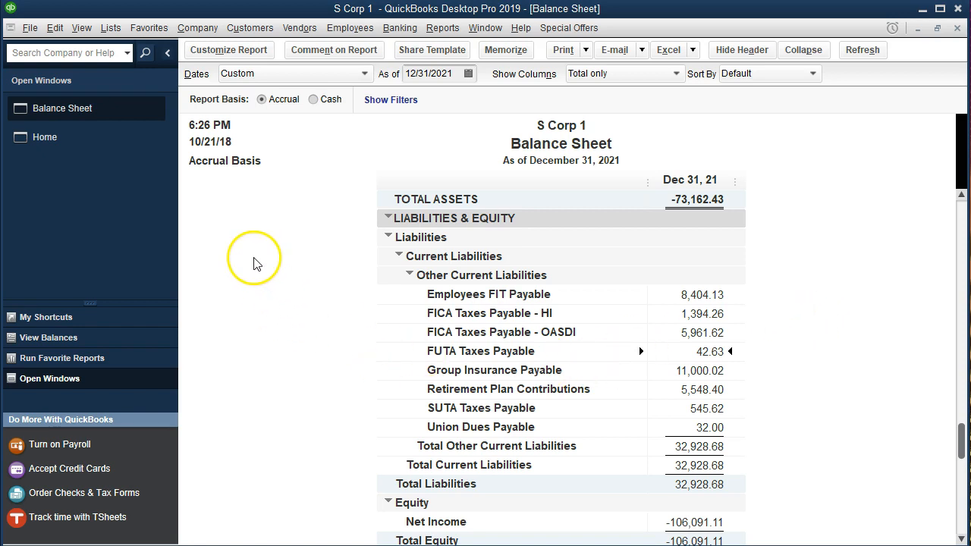
pyautogui.click(82, 143)
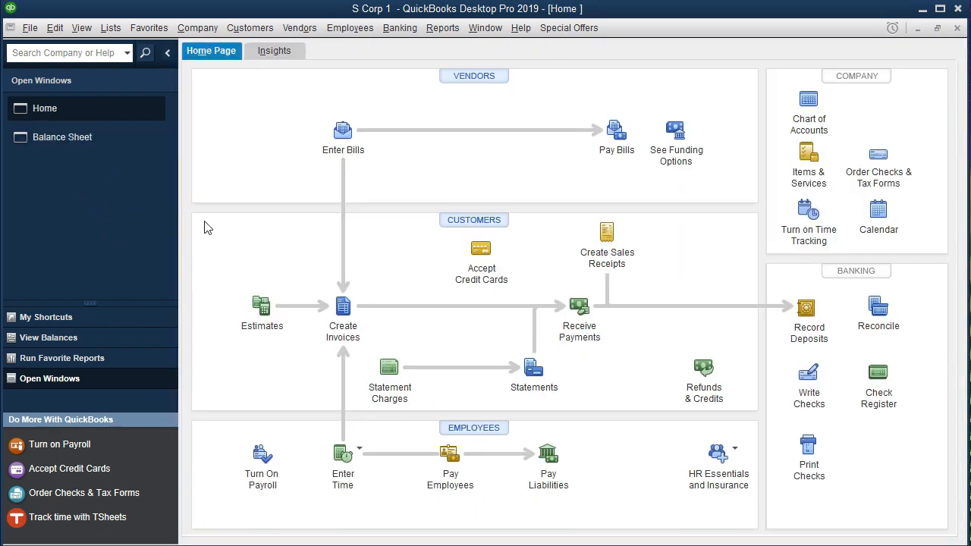
pyautogui.click(337, 32)
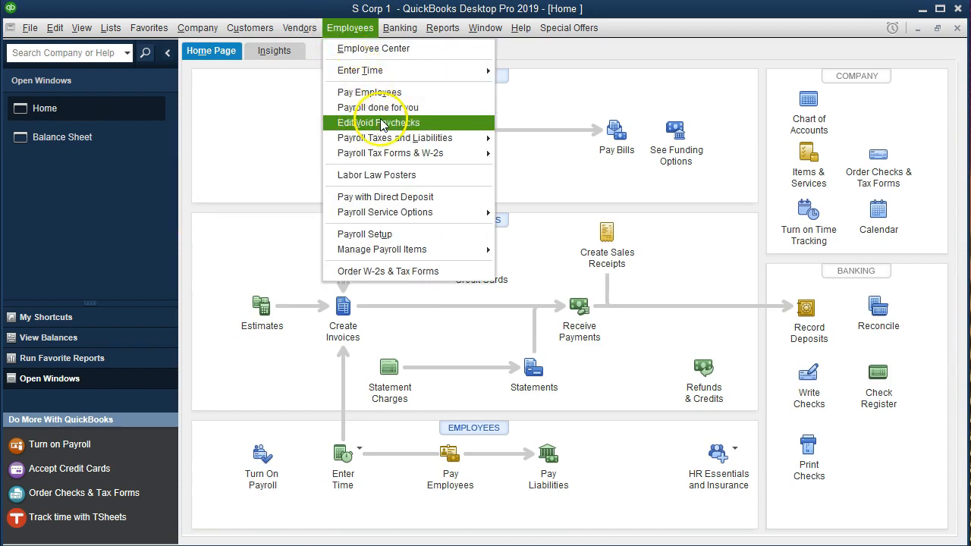
pyautogui.moveTo(425, 139)
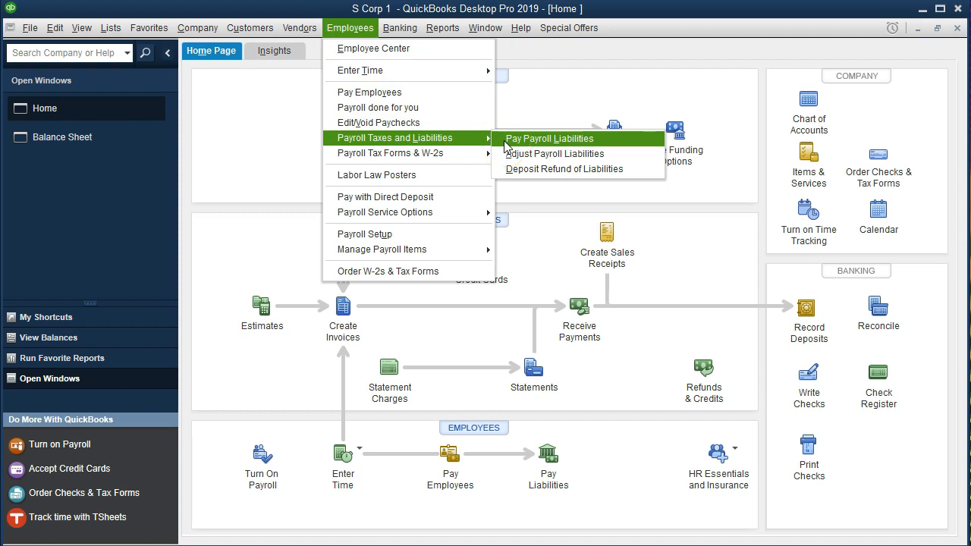
pyautogui.click(267, 170)
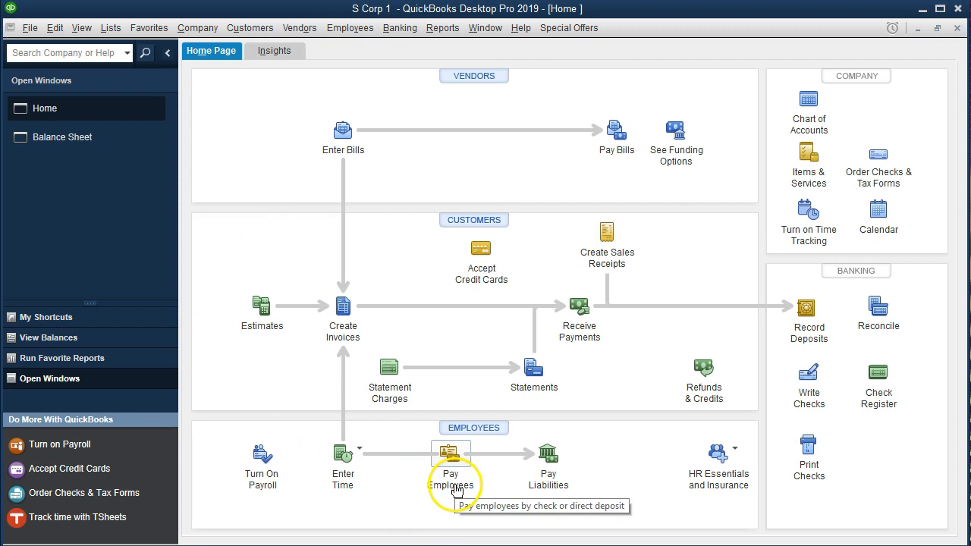
# - Start paying payroll liabilities and show those for the date range 10/01/2021 through 10/01/2021
pyautogui.click(549, 471)
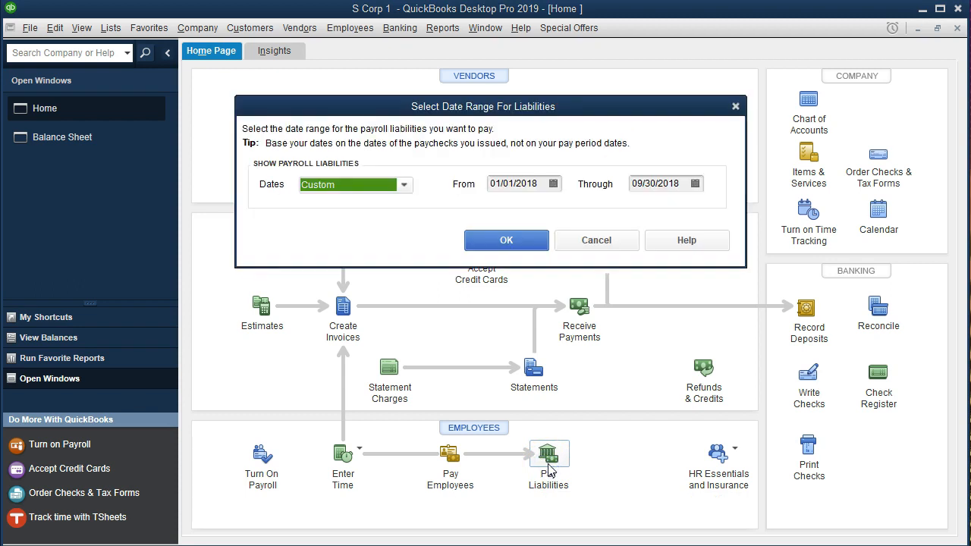
pyautogui.press('Tab')
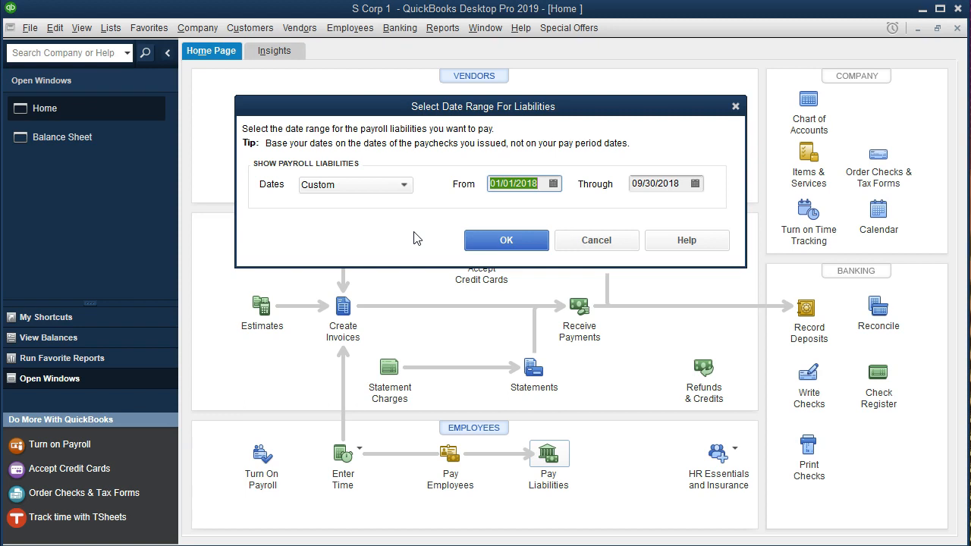
pyautogui.write('10')
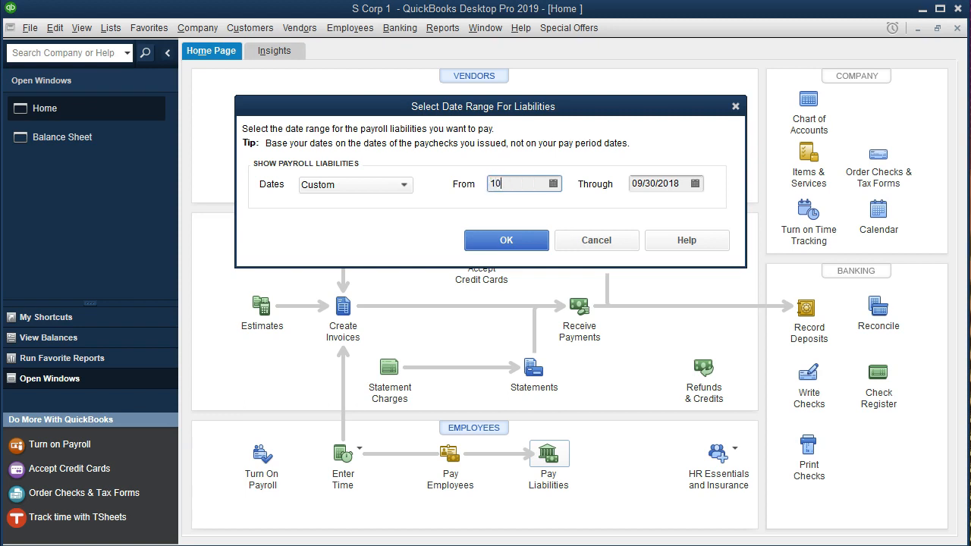
pyautogui.write('/01/2021')
pyautogui.press('Tab')
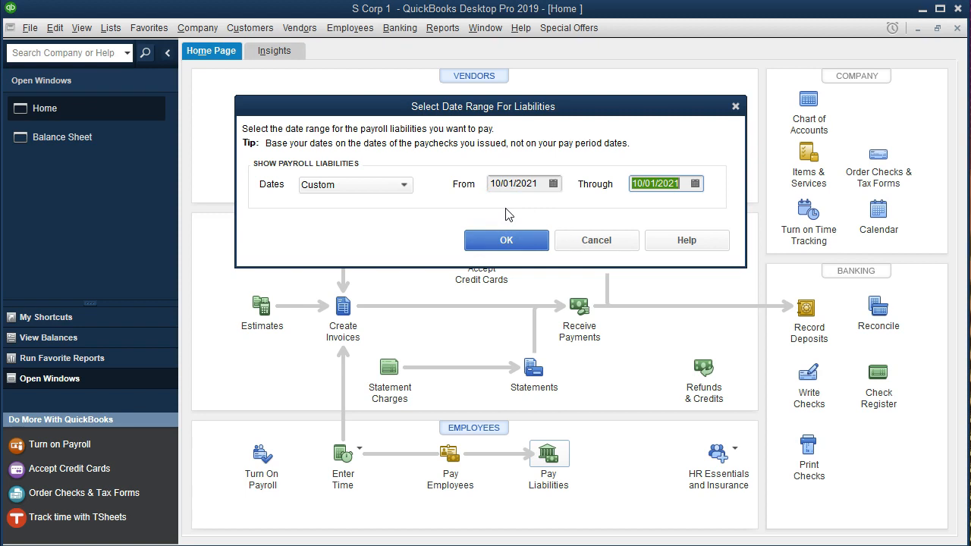
pyautogui.click(507, 239)
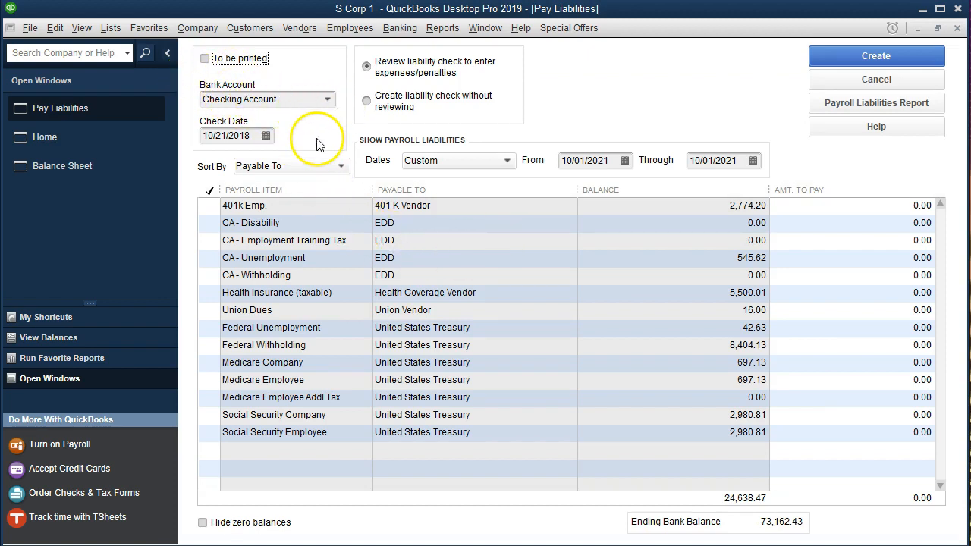
# - Set the check date for the liability payments to 10/15/2021
pyautogui.click(226, 135)
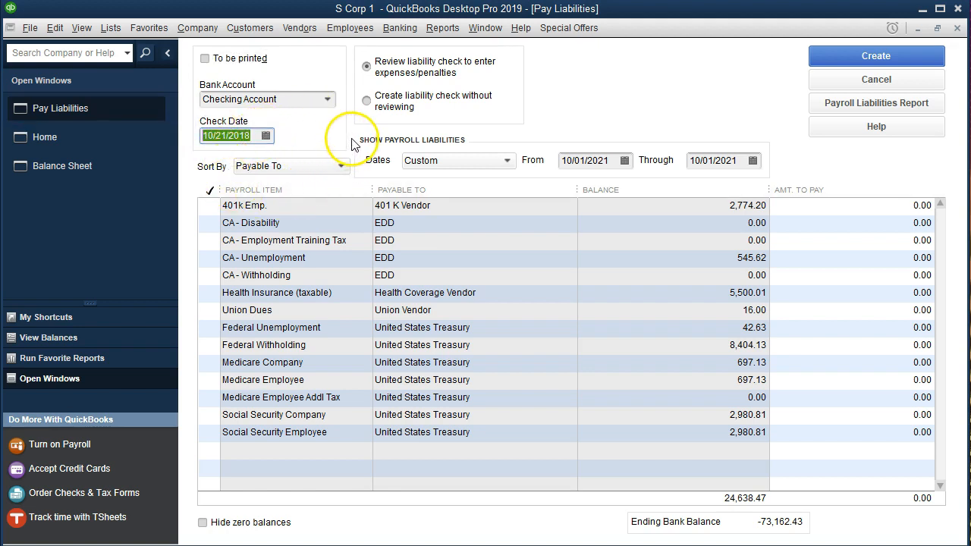
pyautogui.write('1015')
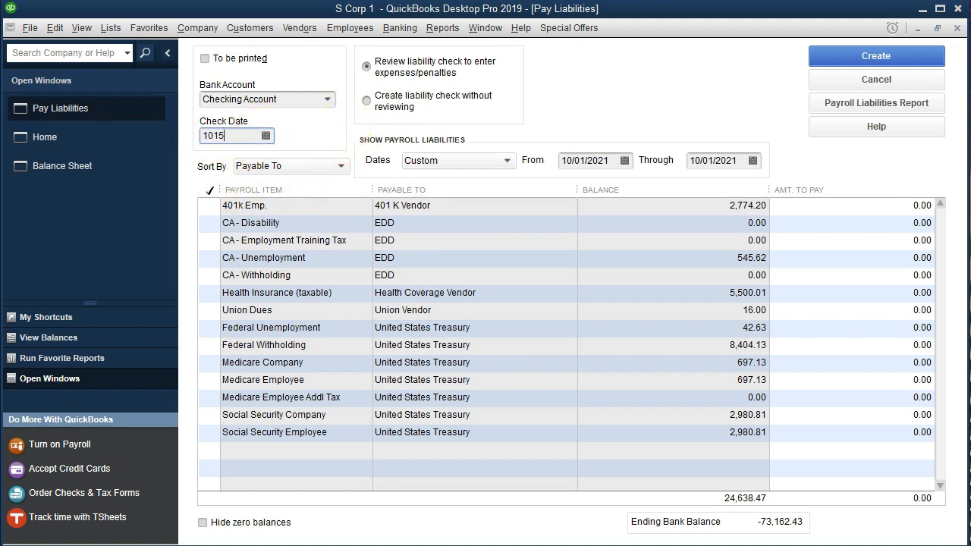
pyautogui.press('Tab')
pyautogui.click(455, 162)
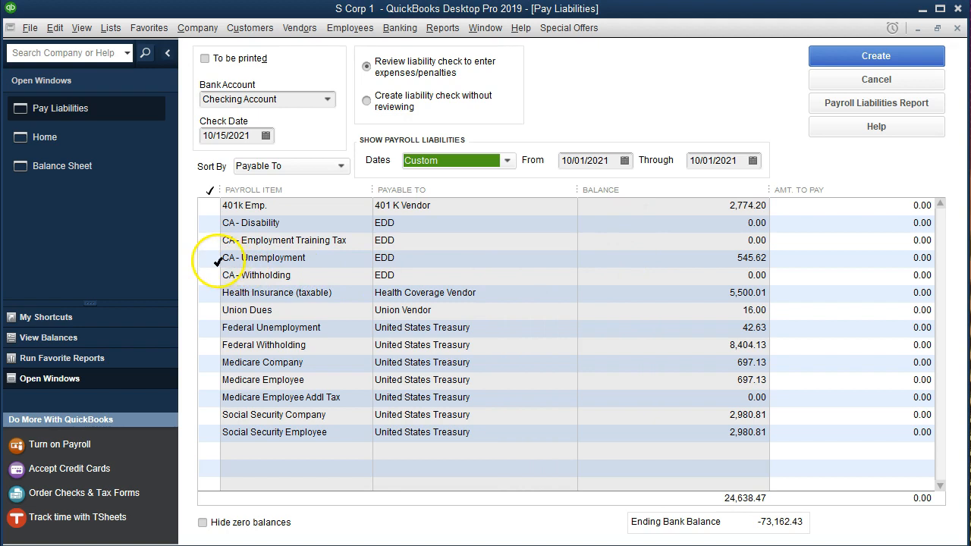
# - Mark CA unemployment, federal unemployment, federal withholding, and the company and employee Medicare and Social Security items for payment
pyautogui.click(210, 258)
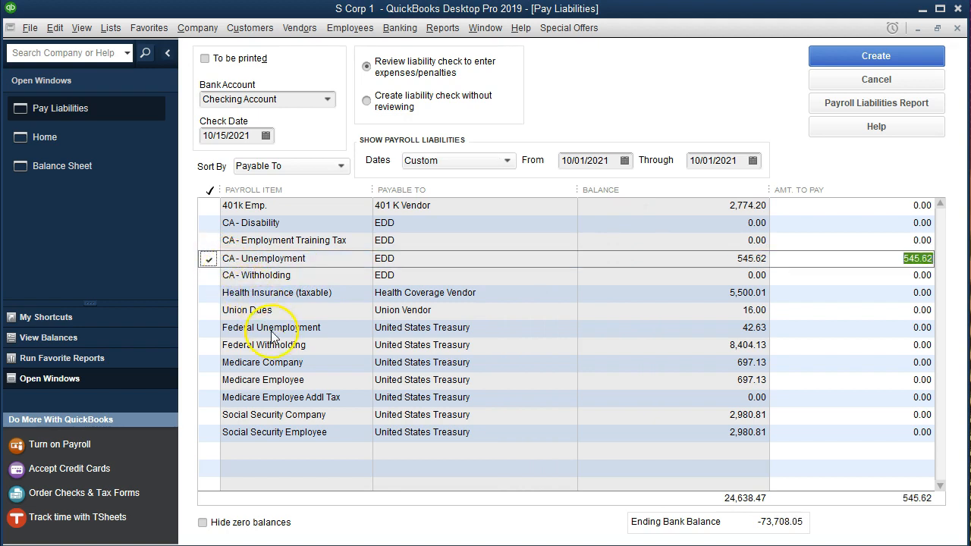
pyautogui.click(210, 328)
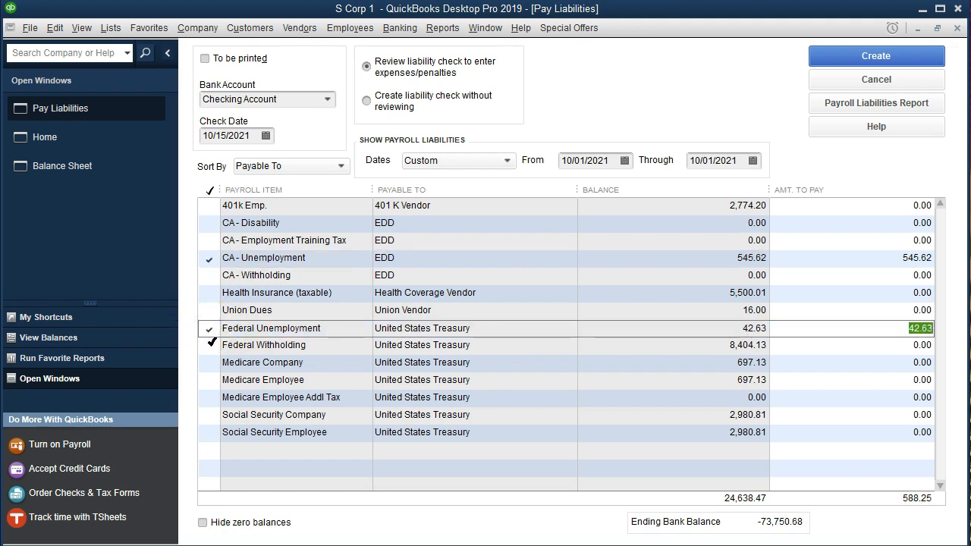
pyautogui.click(212, 342)
pyautogui.click(209, 363)
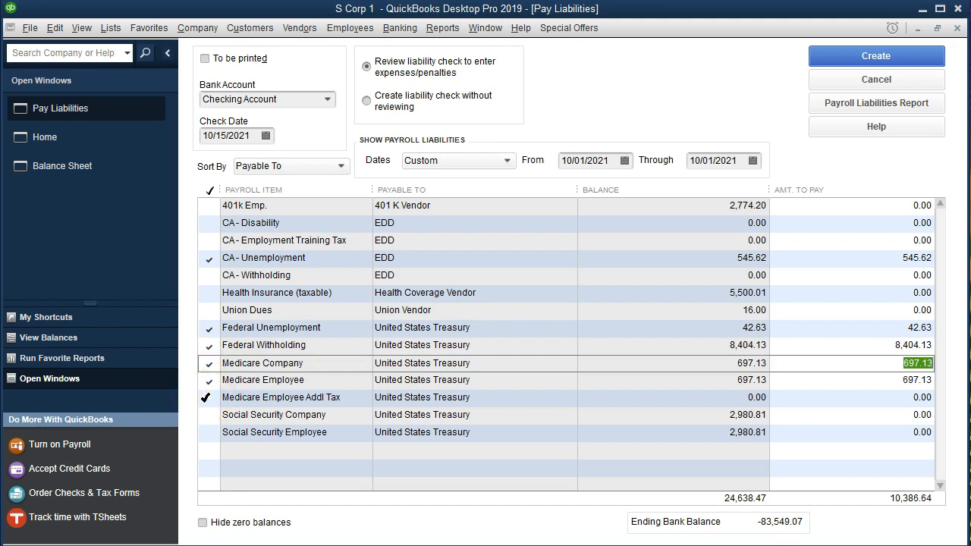
pyautogui.click(205, 415)
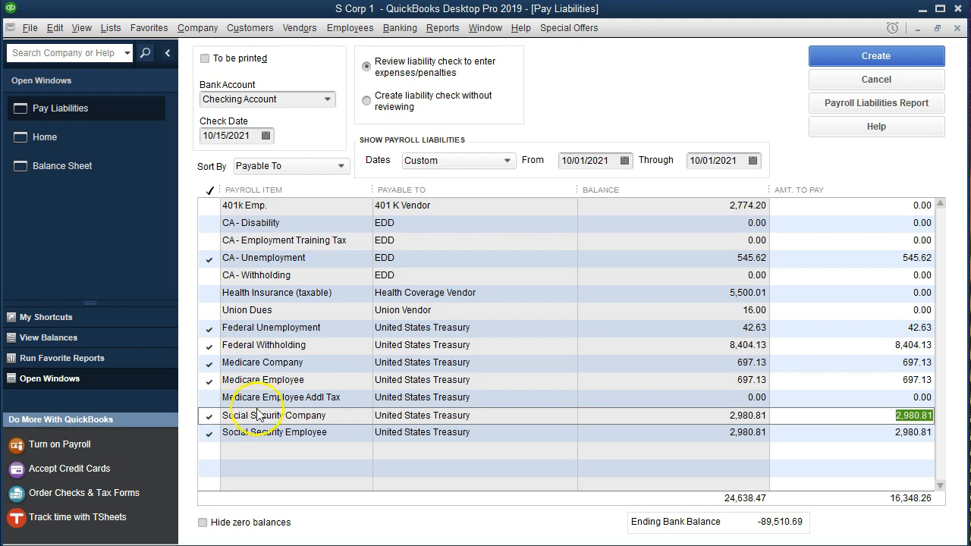
# - Create the liability checks for the marked payroll items, then save and close the EDD check shown for review
pyautogui.click(912, 522)
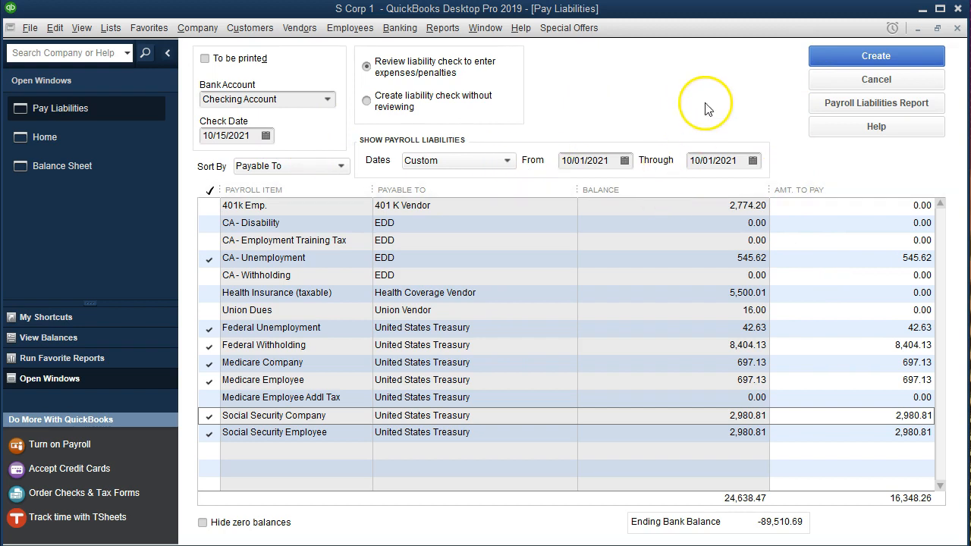
pyautogui.click(825, 56)
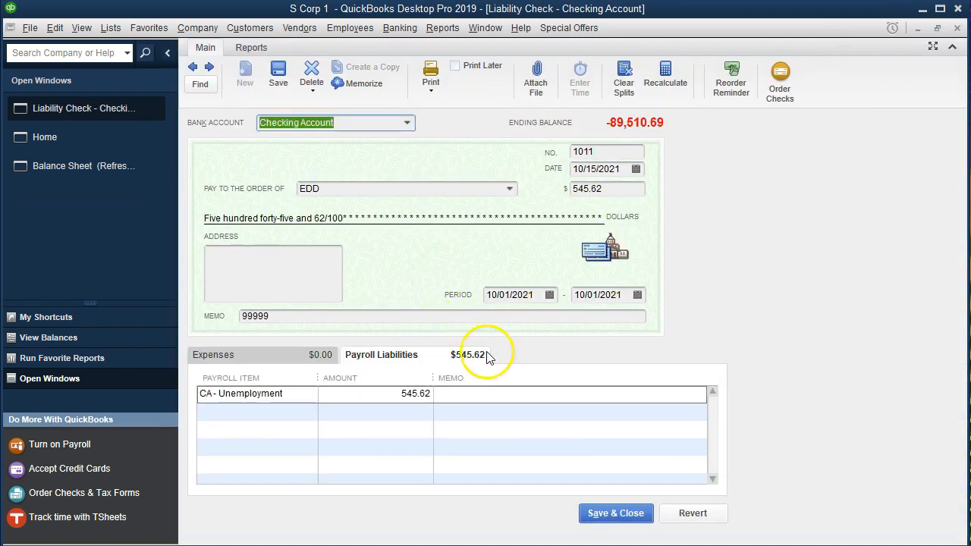
pyautogui.click(605, 519)
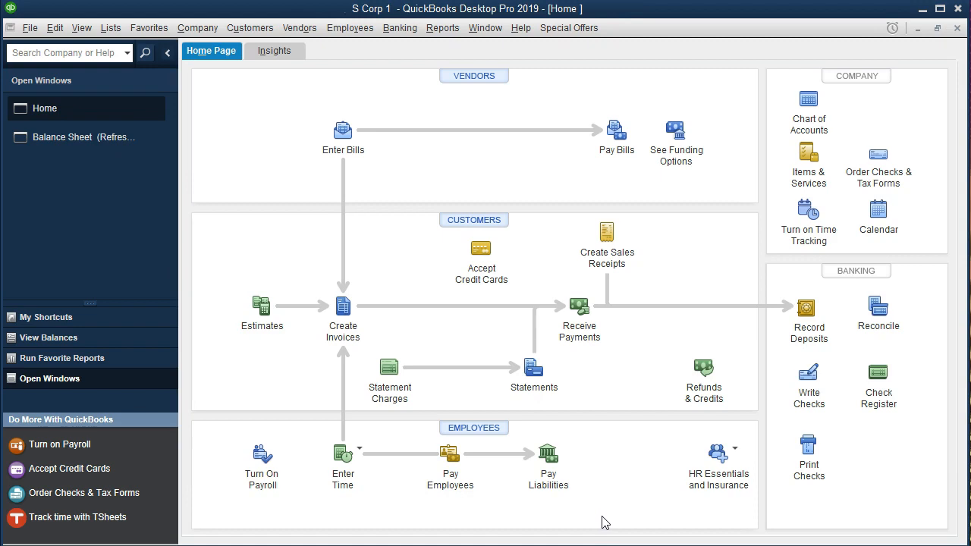
# - Open the Checking Account register and review the paychecks and liability checks recorded in it
pyautogui.click(400, 28)
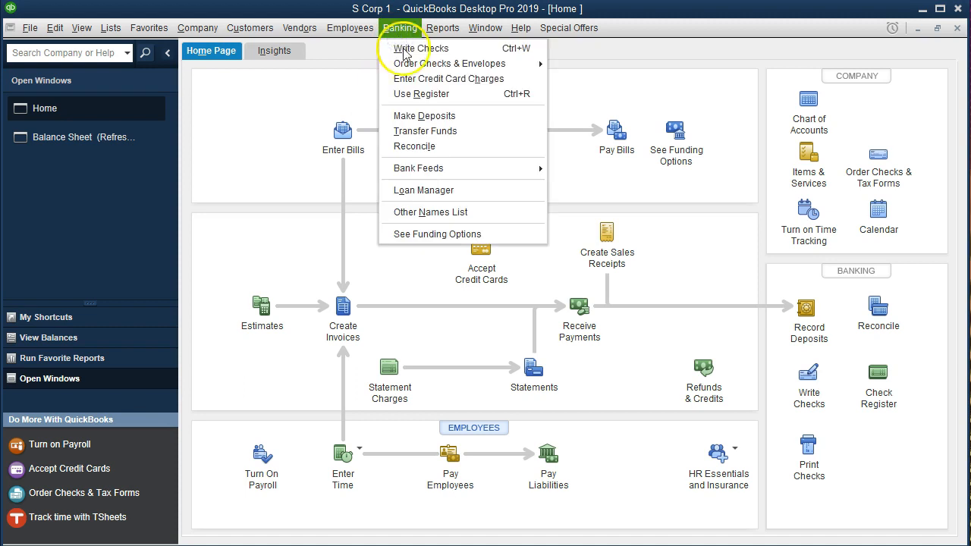
pyautogui.click(413, 93)
pyautogui.click(317, 140)
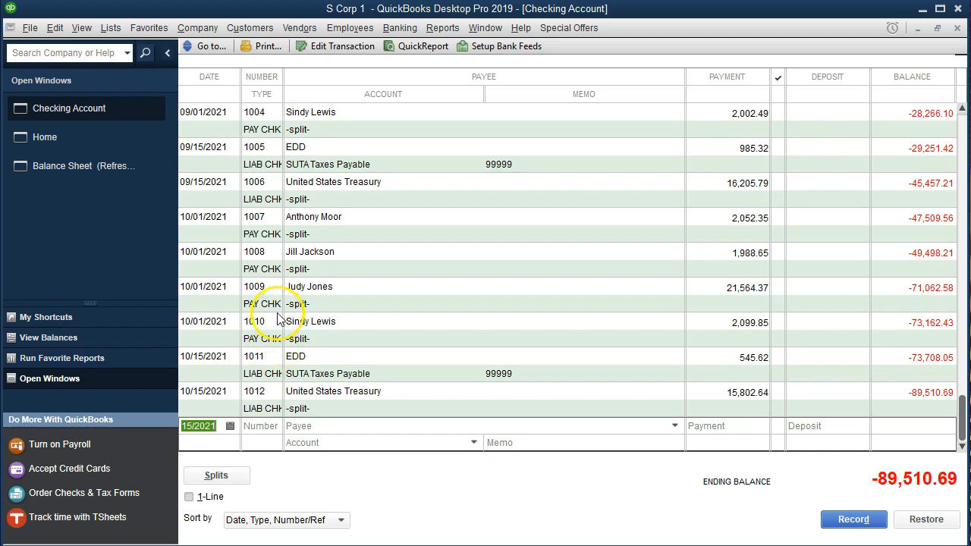
pyautogui.scroll(3, 283, 310)
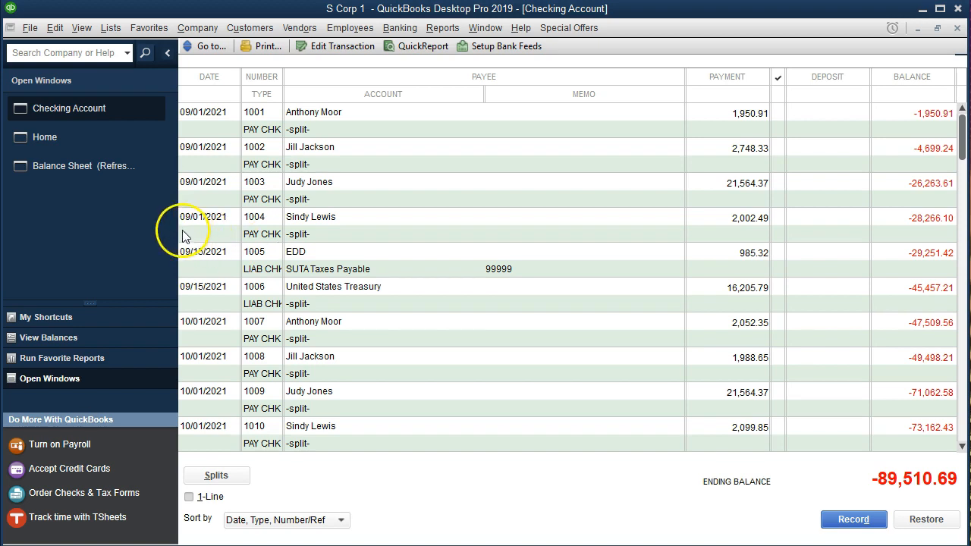
# - Refresh the balance sheet with the latest data and open the transaction detail behind the Checking Account balance
pyautogui.click(99, 177)
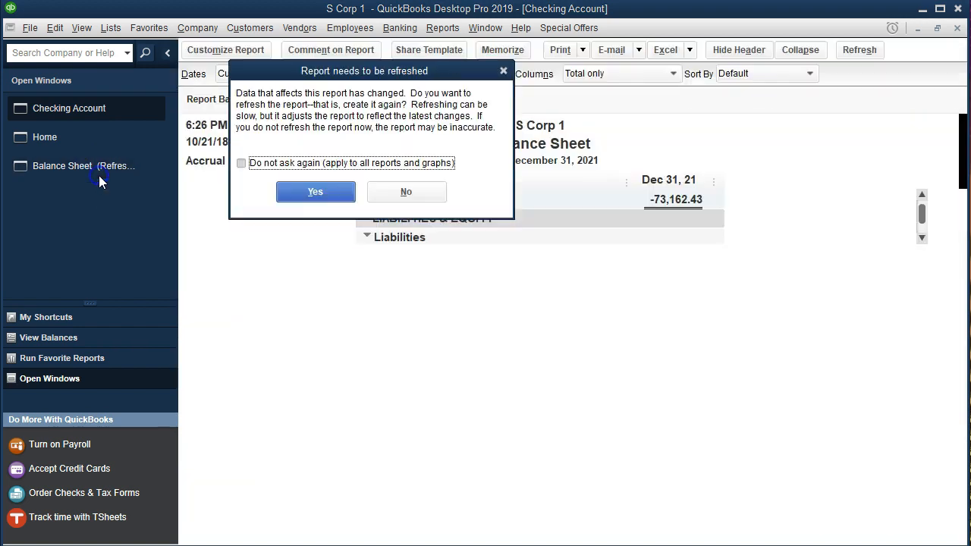
pyautogui.click(326, 191)
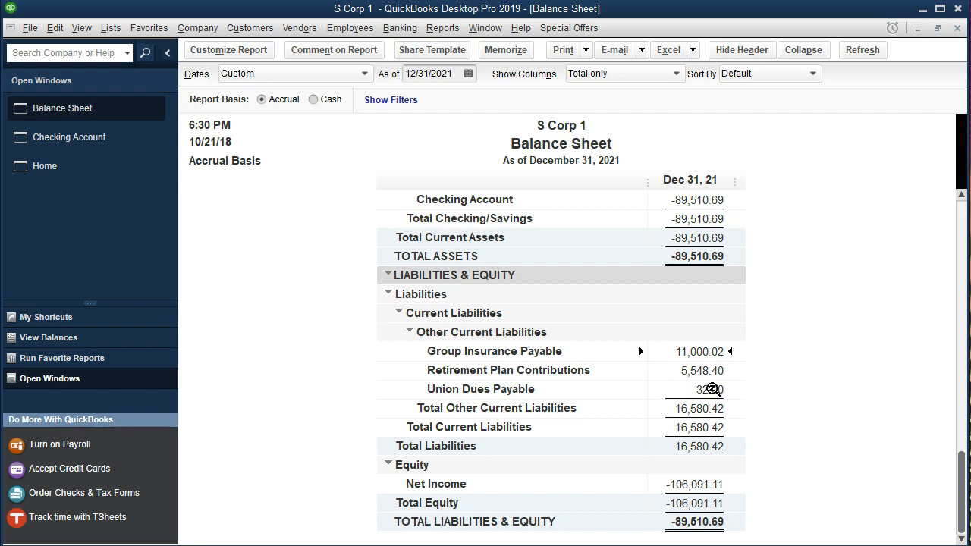
pyautogui.doubleClick(693, 200)
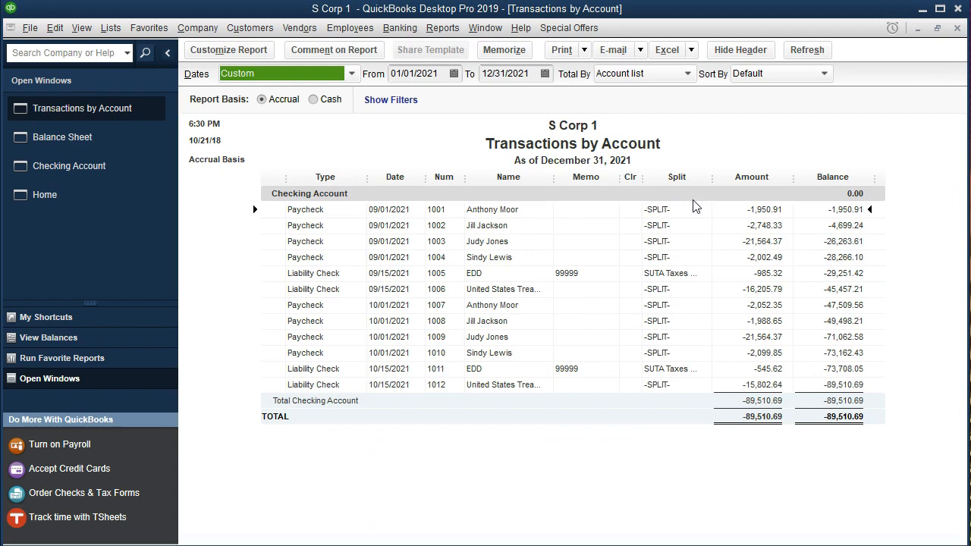
# - Set the font size of the Transactions by Account report to 11 and apply it to all related fonts
pyautogui.click(224, 53)
pyautogui.click(570, 55)
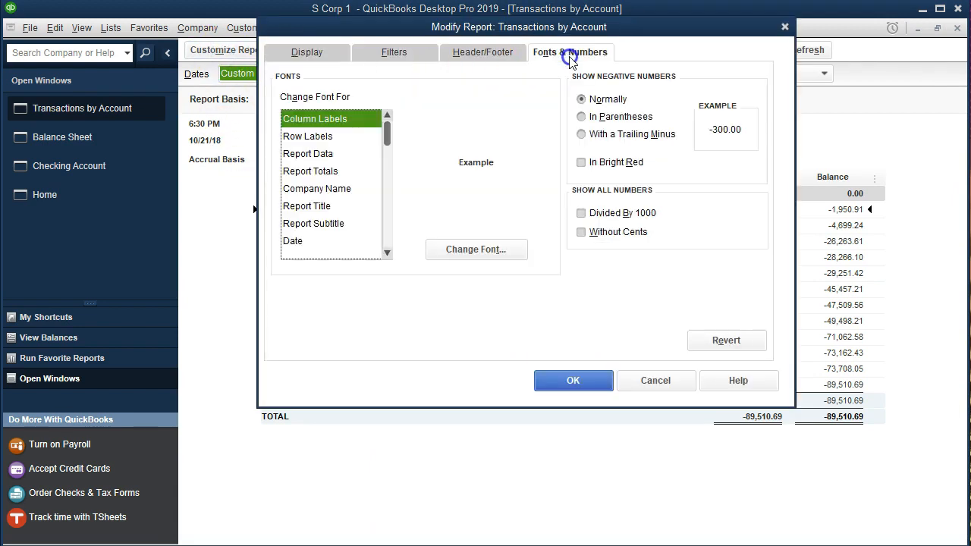
pyautogui.click(490, 251)
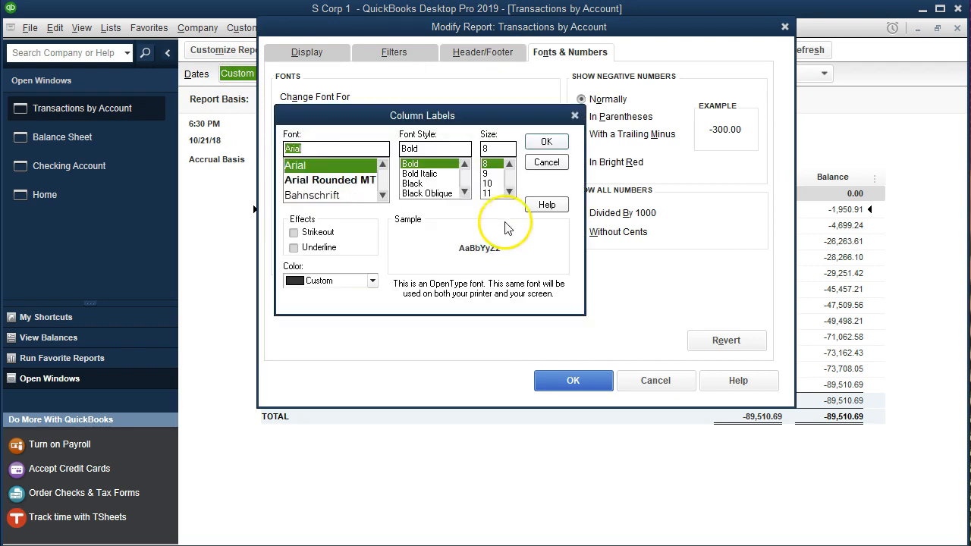
pyautogui.click(489, 193)
pyautogui.click(546, 141)
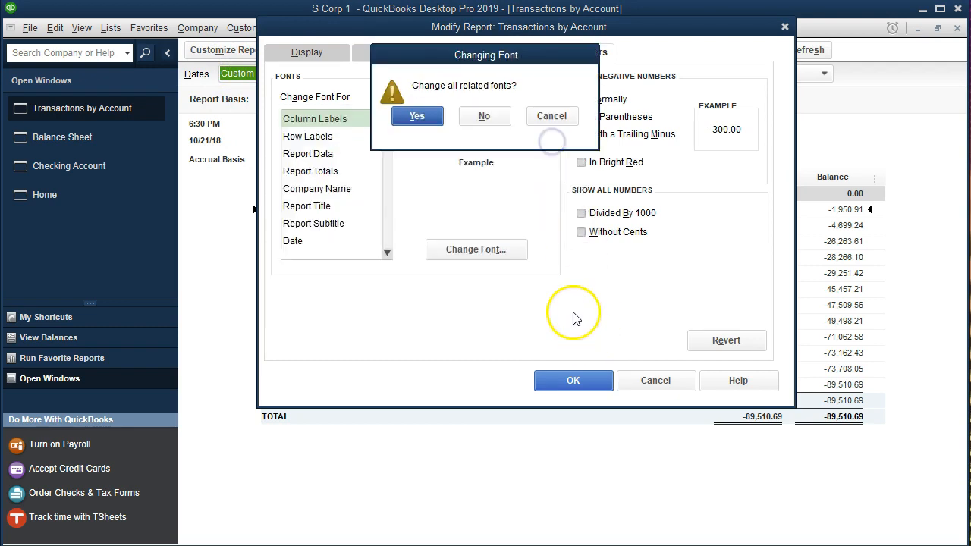
pyautogui.click(421, 121)
pyautogui.click(572, 380)
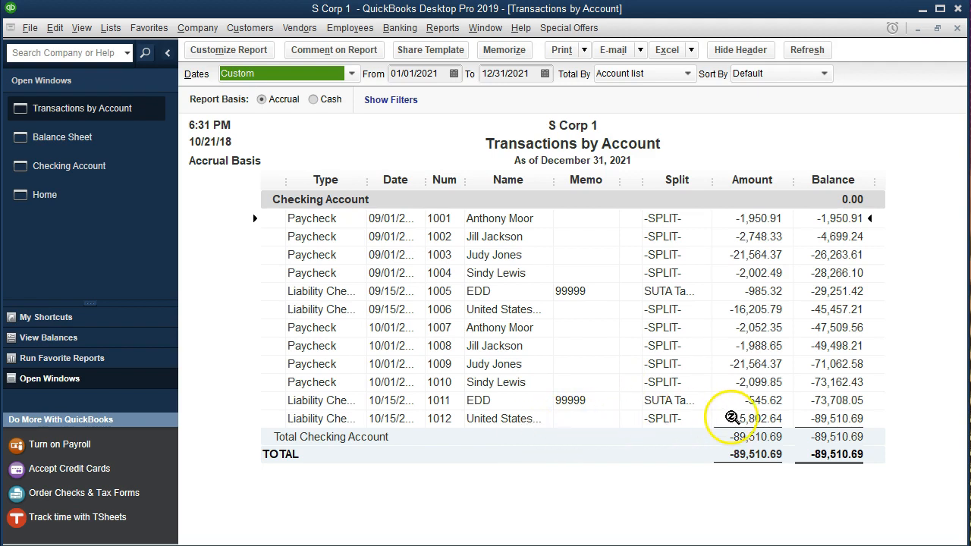
# - Review the 10/15/2021 United States Treasury liability check, then widen the report's Type column to fit the transaction types and close the report
pyautogui.doubleClick(736, 418)
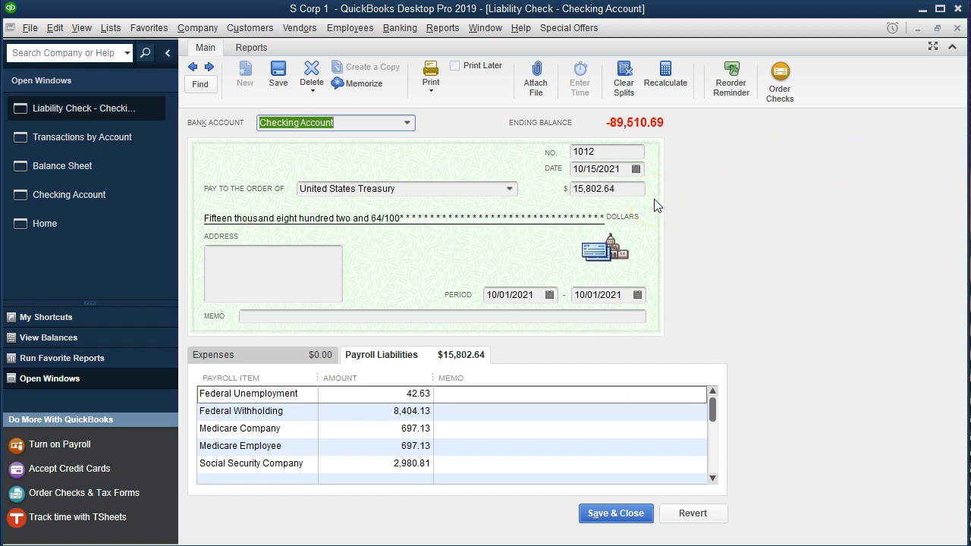
pyautogui.click(956, 28)
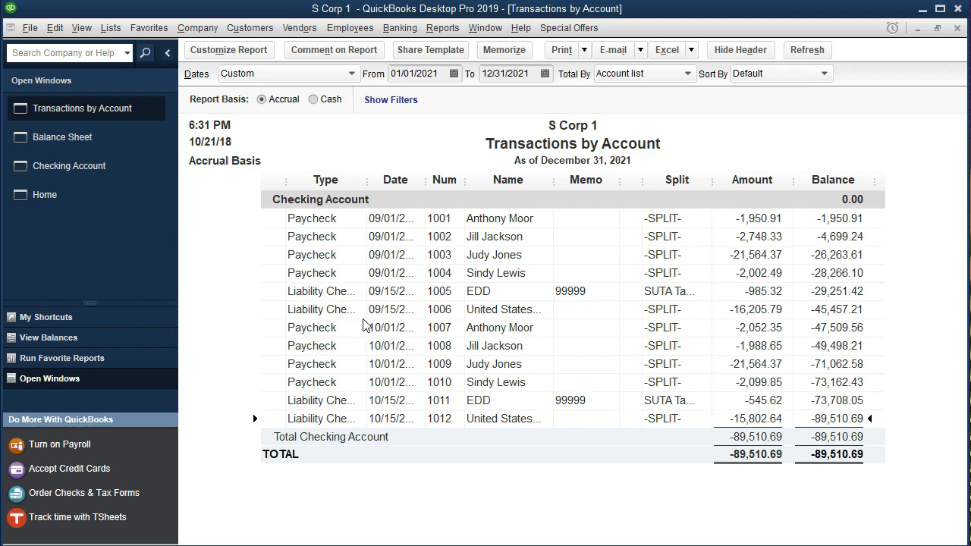
pyautogui.moveTo(369, 180); pyautogui.dragTo(395, 180)
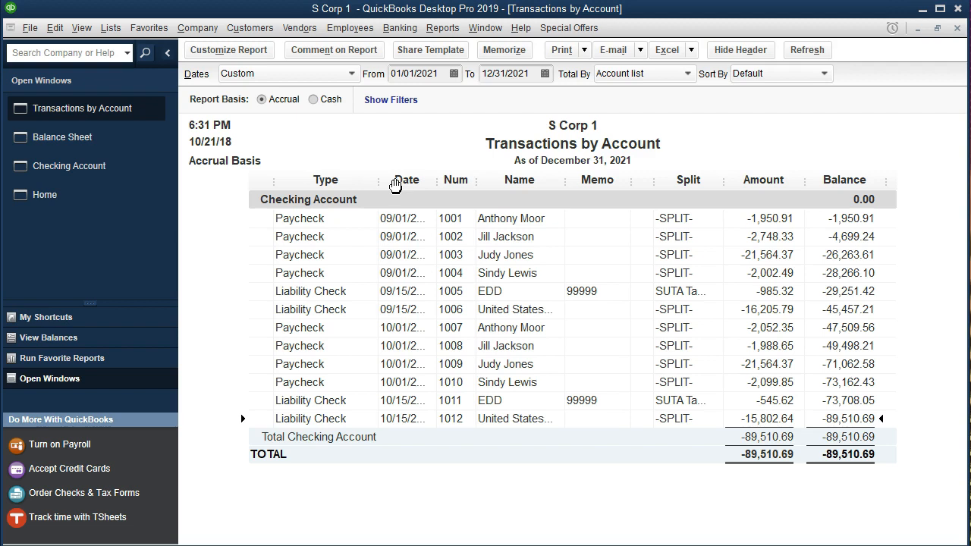
pyautogui.click(345, 291)
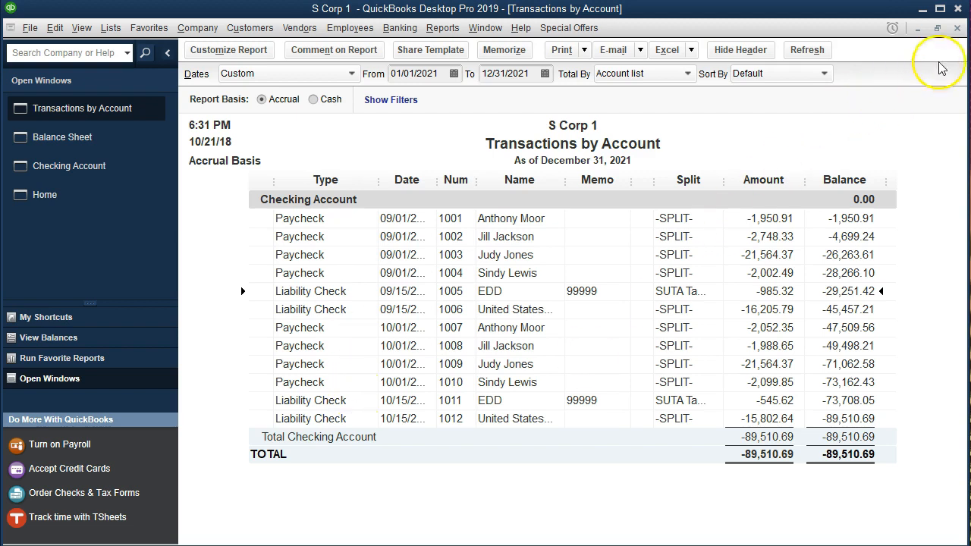
pyautogui.click(957, 30)
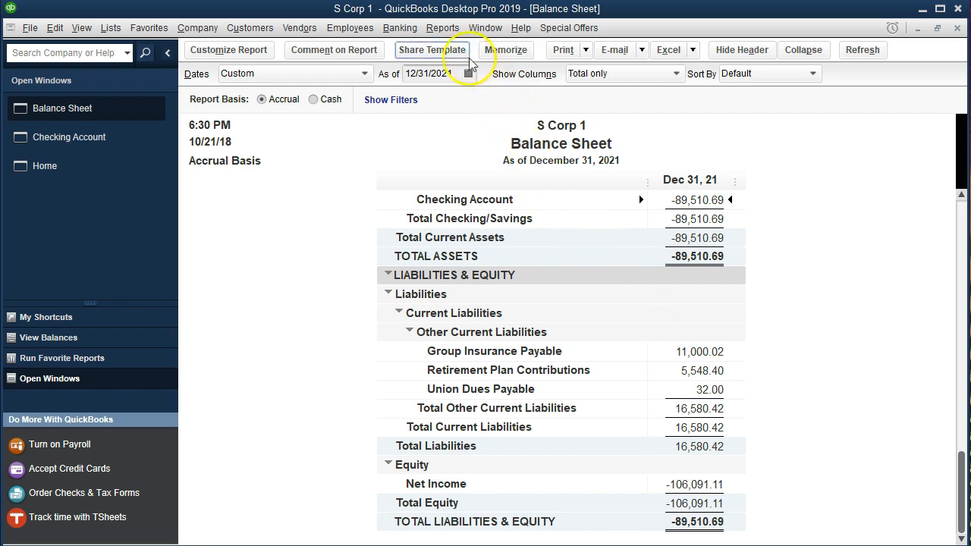
# - Run a Trial Balance report for 01/01/2021 to 12/31/2021
pyautogui.click(445, 33)
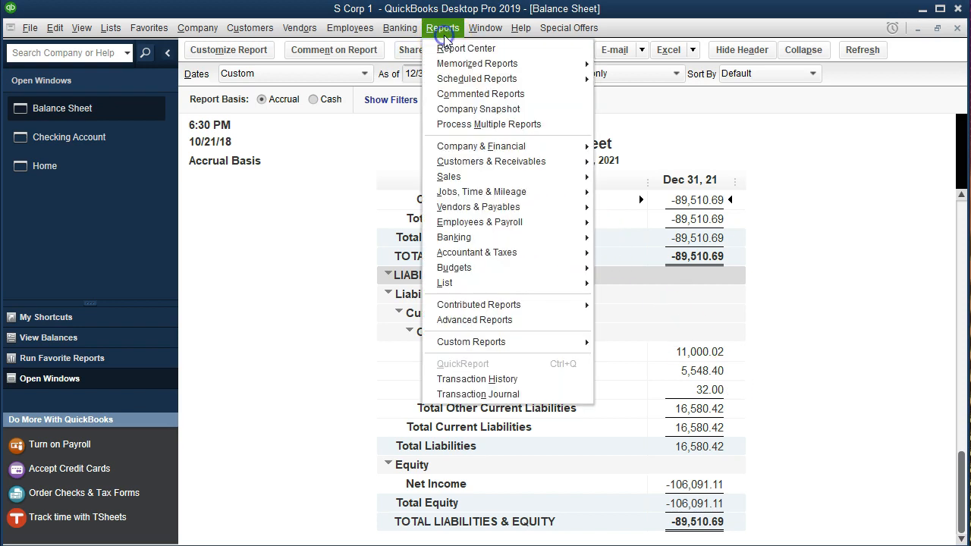
pyautogui.moveTo(463, 183)
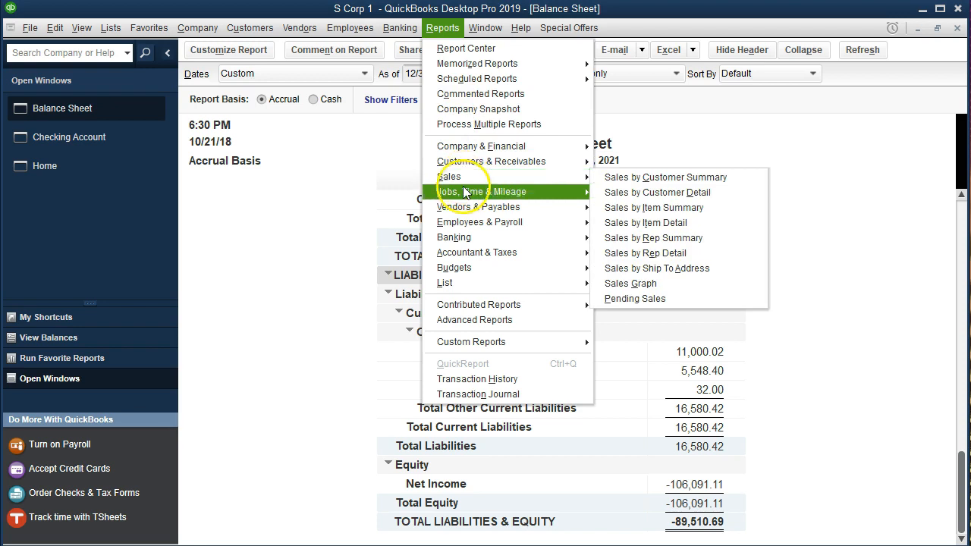
pyautogui.moveTo(559, 253)
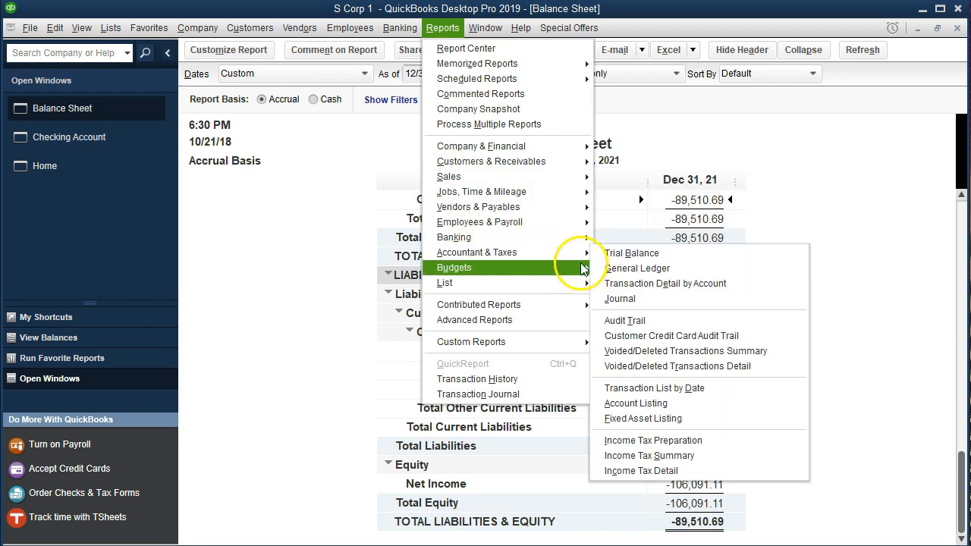
pyautogui.click(628, 253)
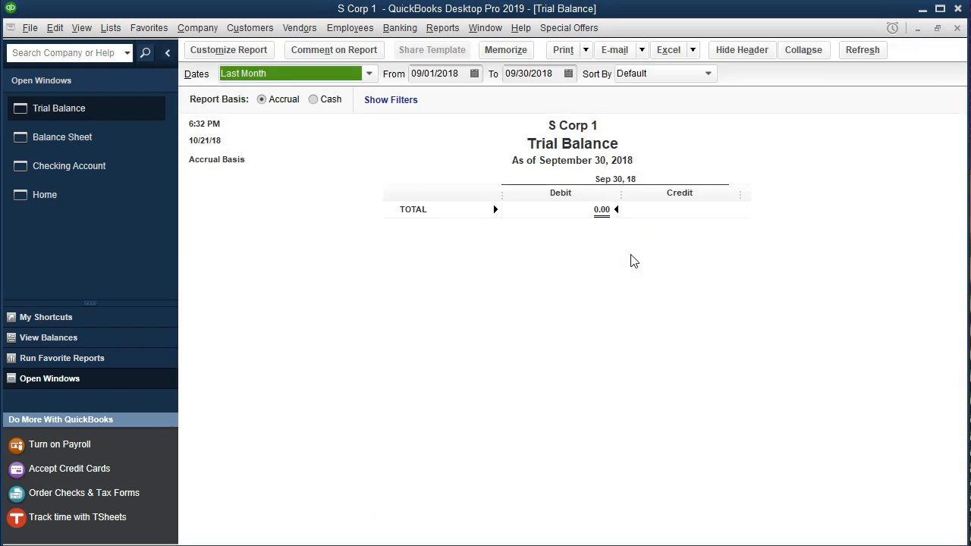
pyautogui.press('Tab')
pyautogui.write('01012021')
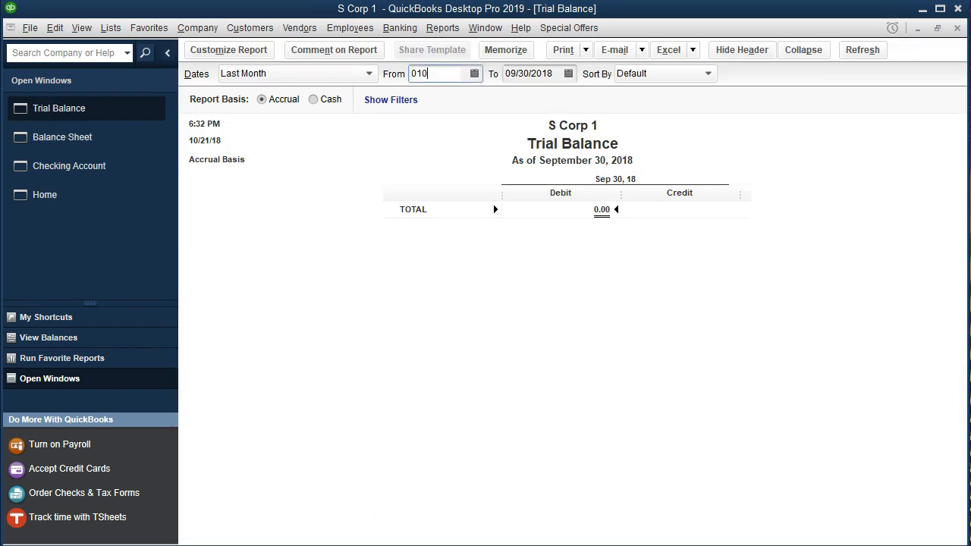
pyautogui.press('Tab')
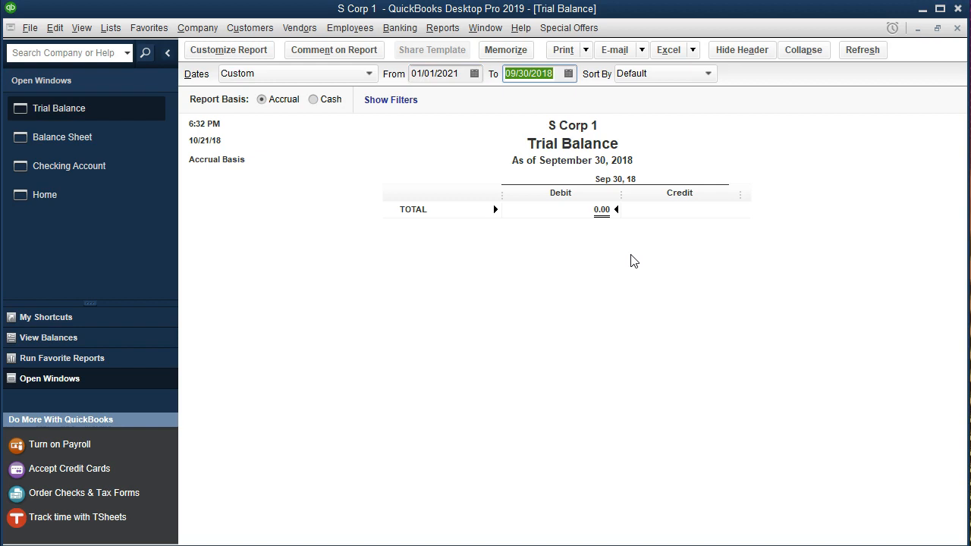
pyautogui.write('12312021')
pyautogui.press('Tab')
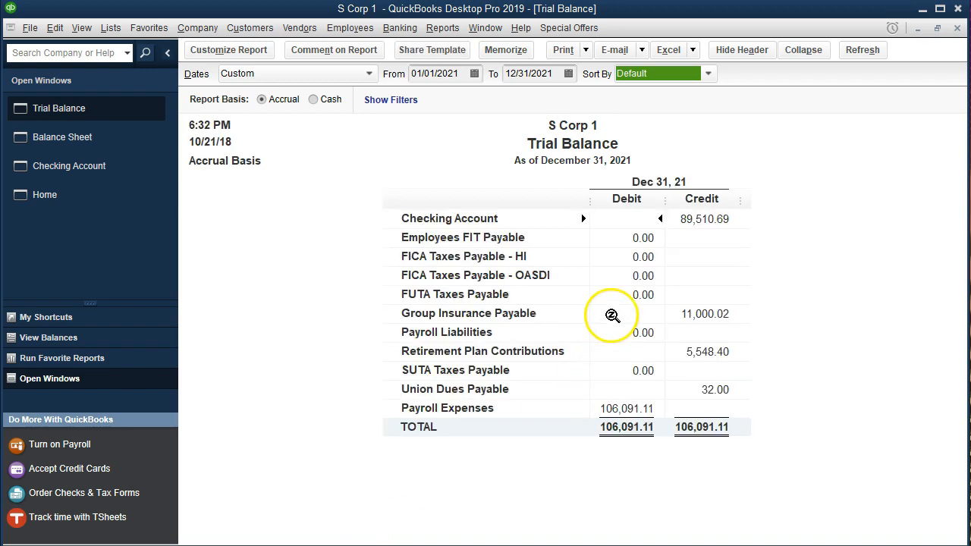
# - Examine the Employees FIT Payable transactions and the 10/15/2021 liability check behind them, then return to the trial balance
pyautogui.click(632, 238)
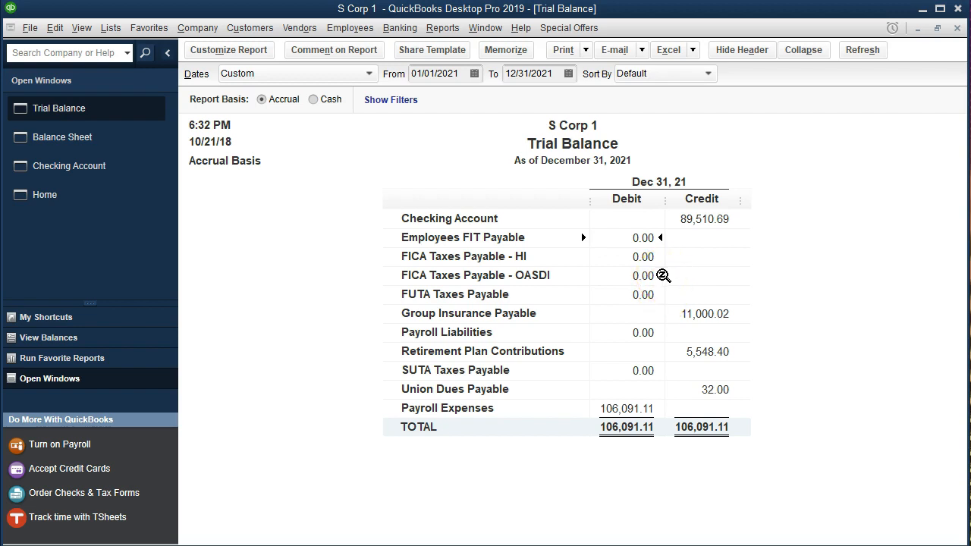
pyautogui.doubleClick(619, 237)
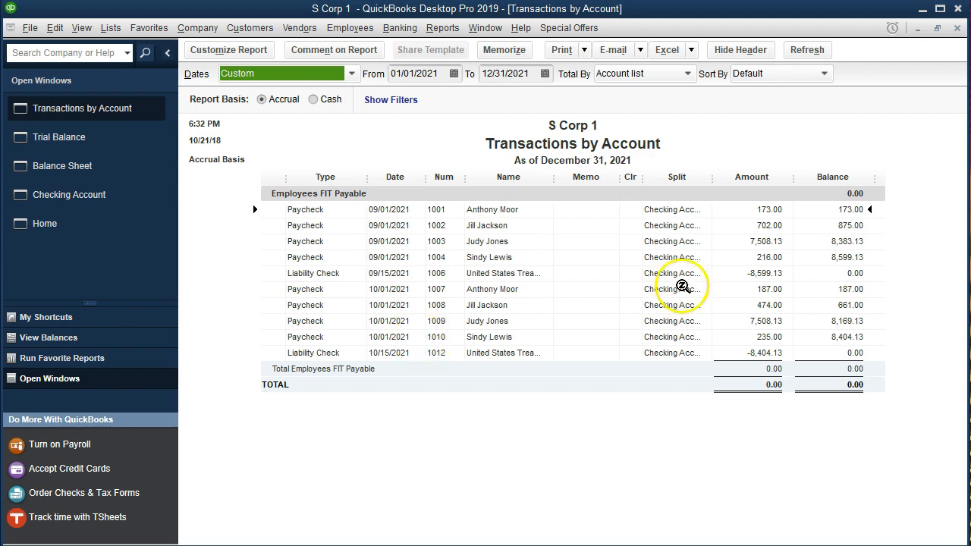
pyautogui.click(747, 273)
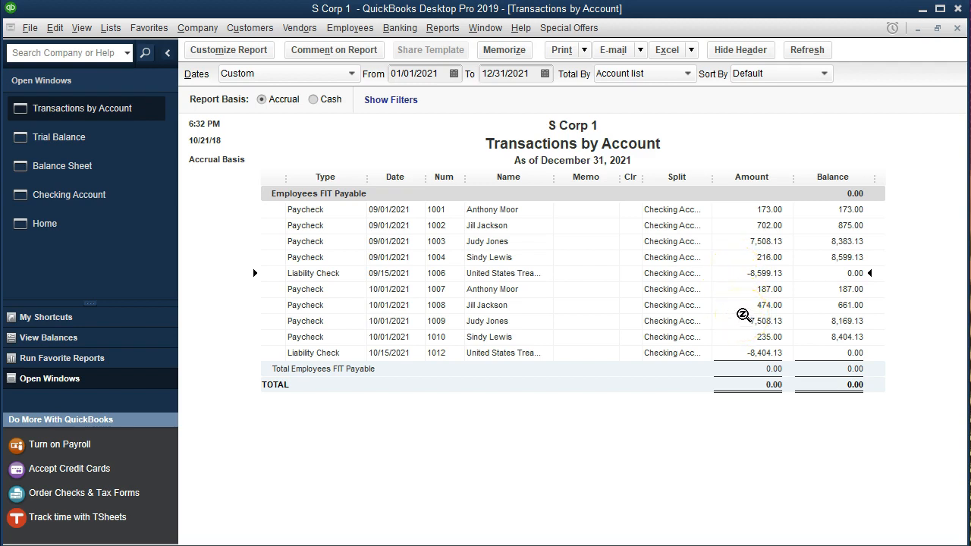
pyautogui.click(743, 352)
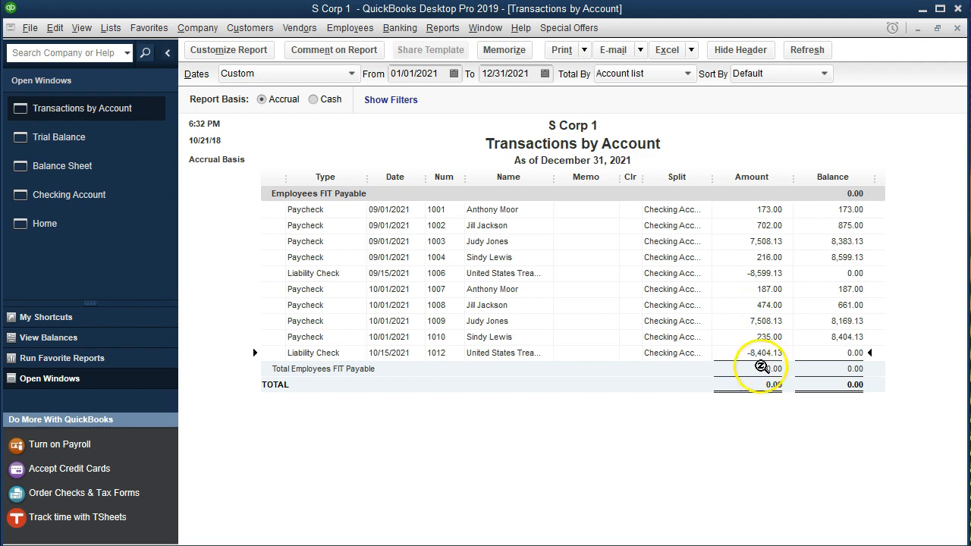
pyautogui.doubleClick(771, 352)
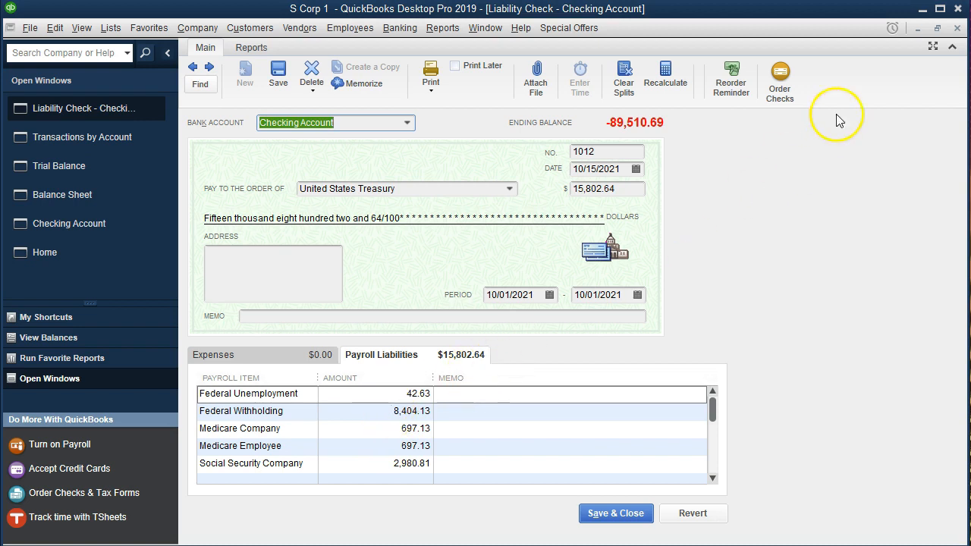
pyautogui.click(956, 28)
pyautogui.click(957, 29)
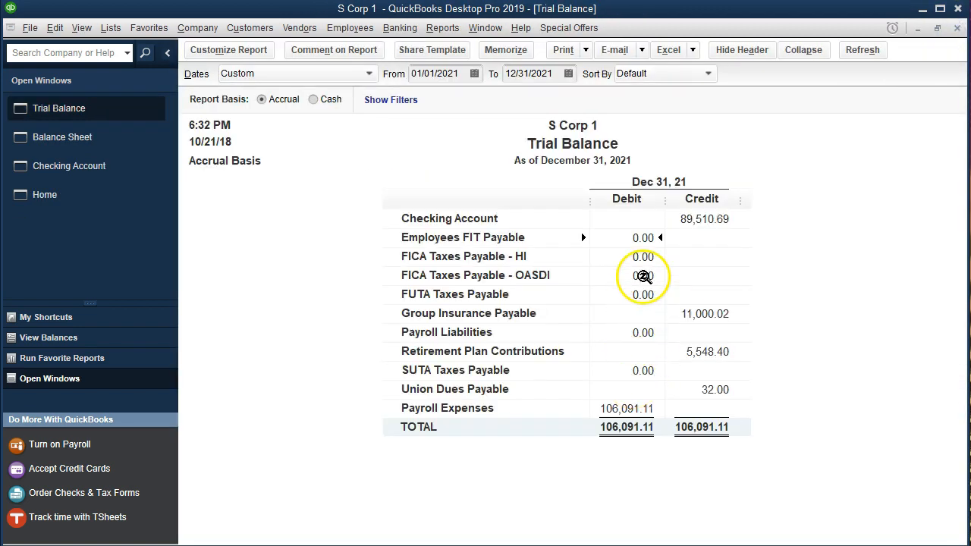
# - Examine the FICA Taxes Payable - OASDI transactions and the Social Security items on the 10/15/2021 liability check, then return to the trial balance
pyautogui.doubleClick(643, 276)
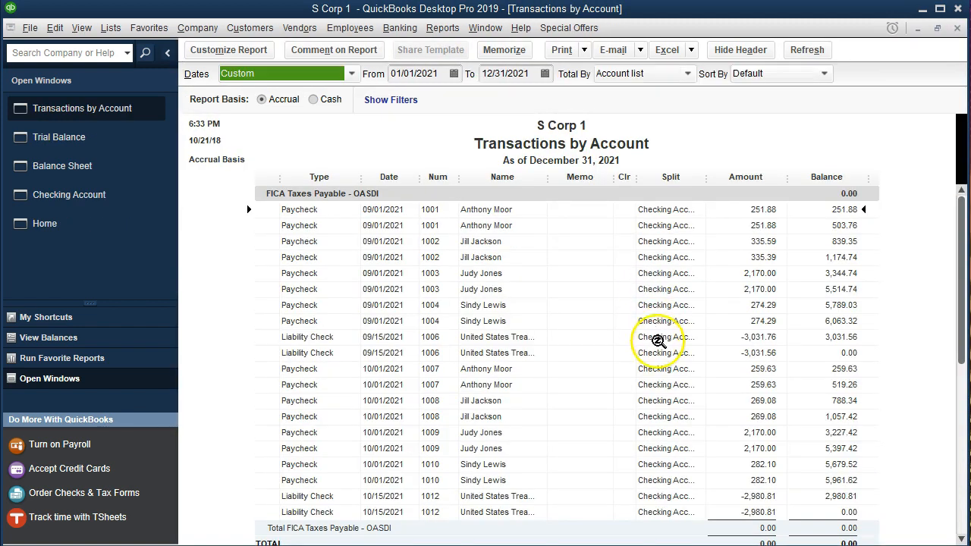
pyautogui.scroll(-1, 622, 395)
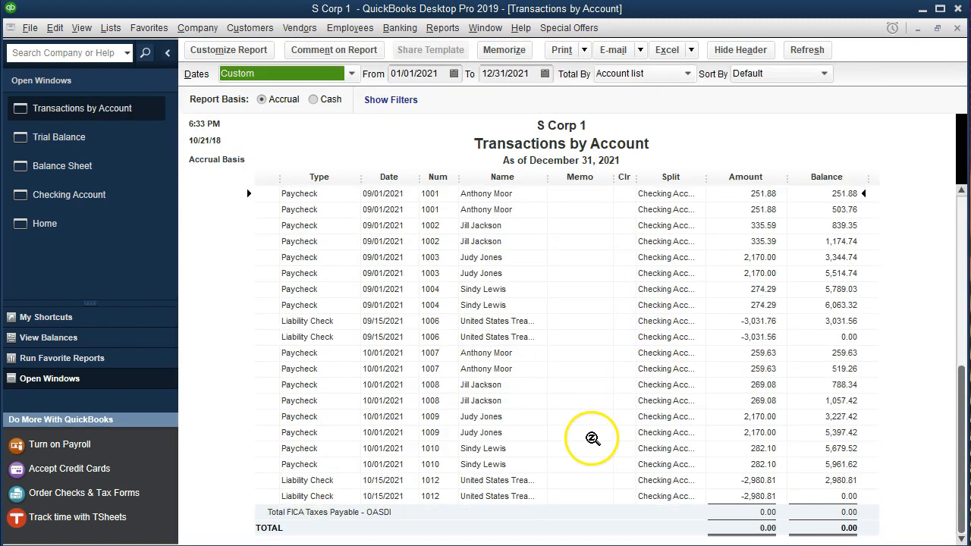
pyautogui.doubleClick(730, 482)
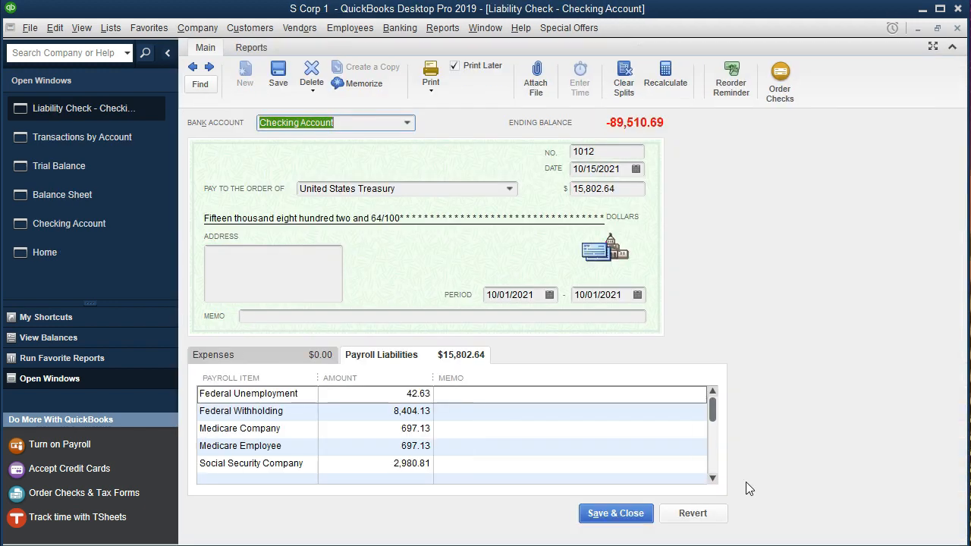
pyautogui.scroll(-1, 591, 448)
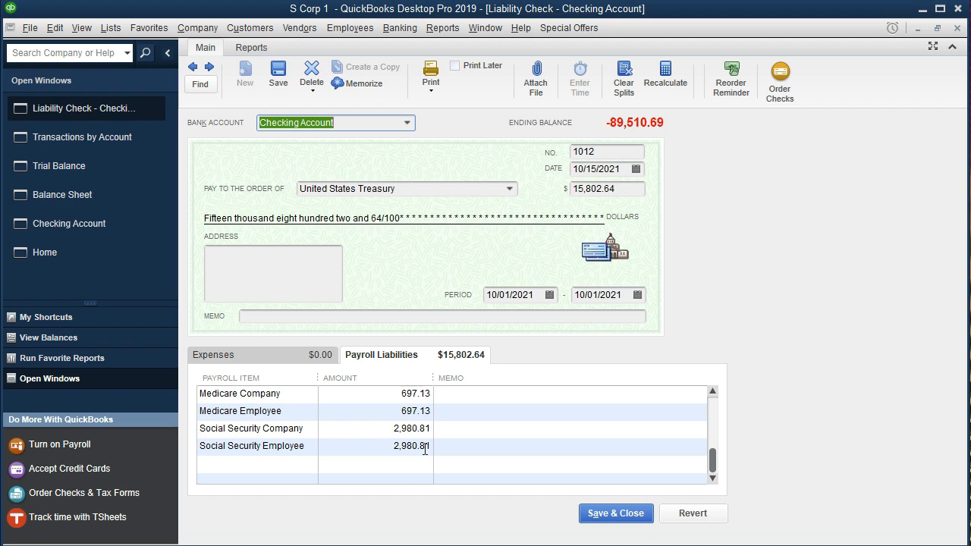
pyautogui.click(958, 31)
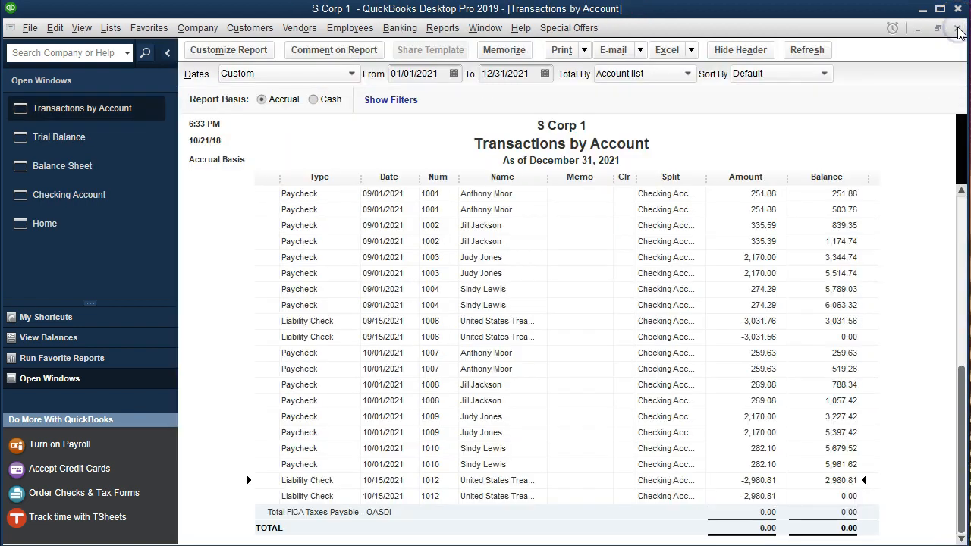
pyautogui.click(958, 29)
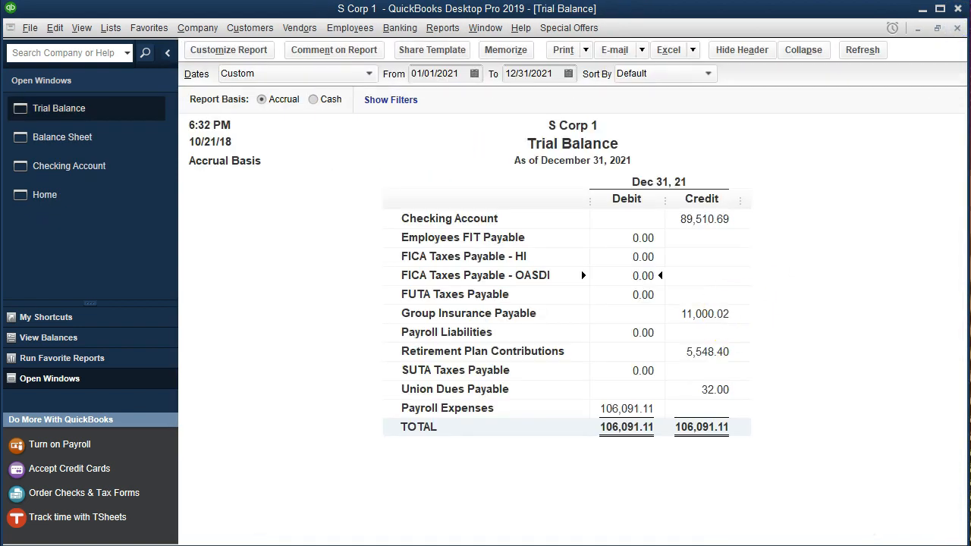
# - Run a Profit & Loss Standard report for 01/01/2021 to 12/31/2021
pyautogui.click(442, 30)
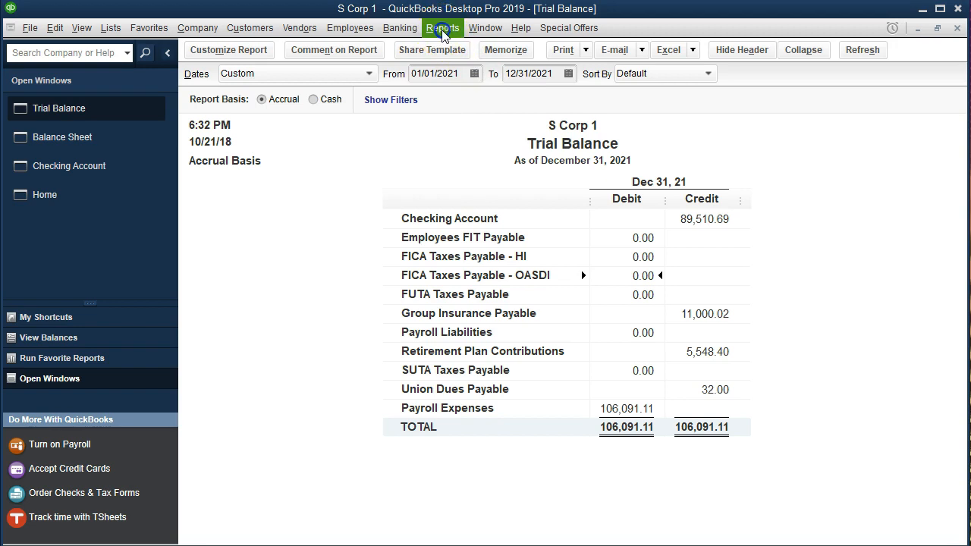
pyautogui.moveTo(490, 148)
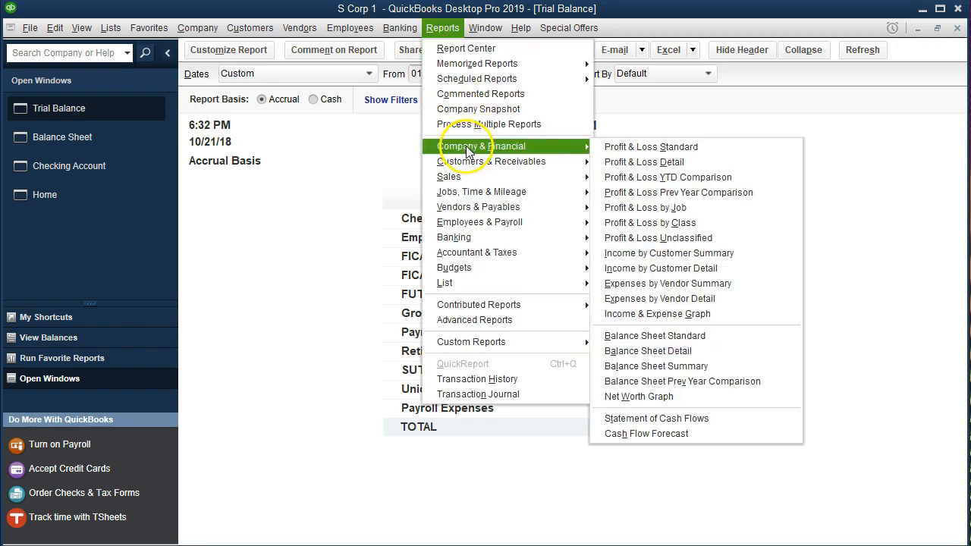
pyautogui.click(603, 149)
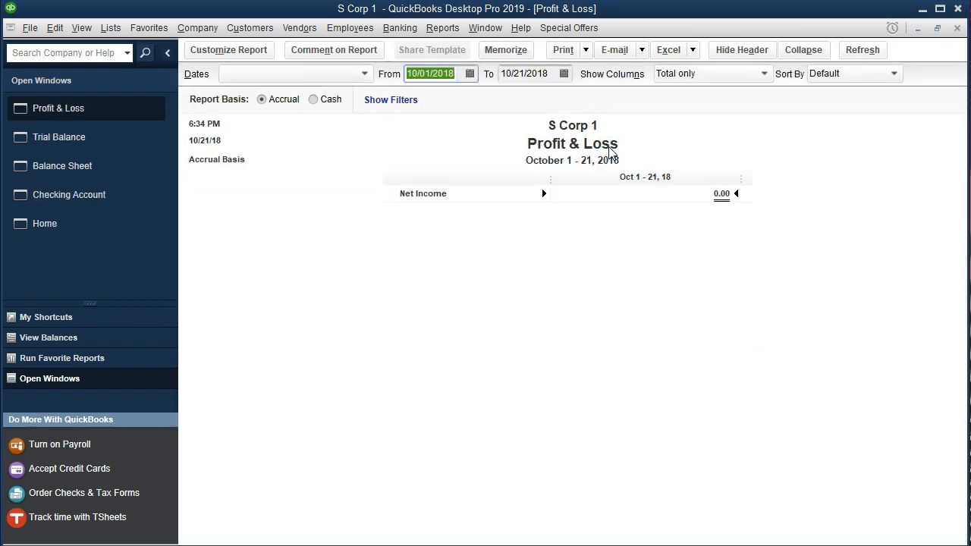
pyautogui.write('0')
pyautogui.write('12021')
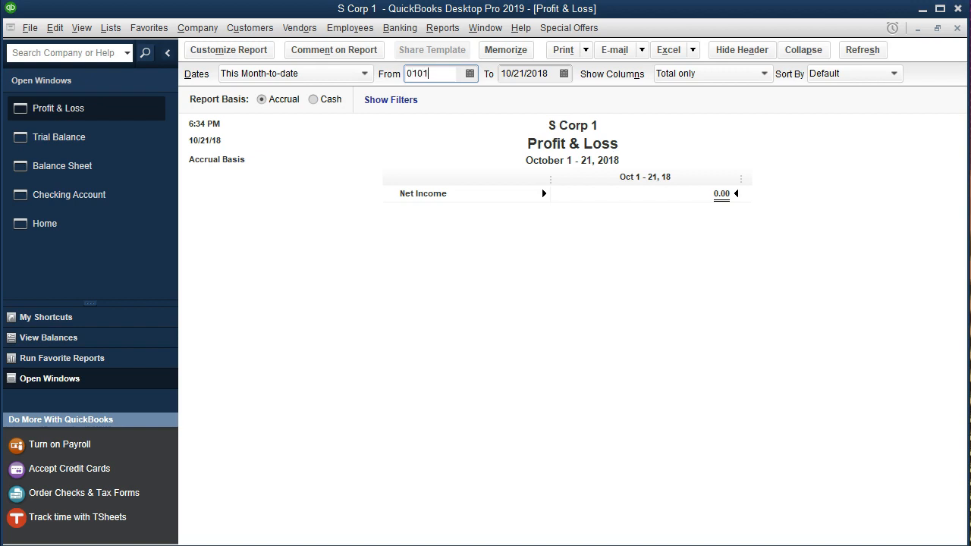
pyautogui.press('Tab')
pyautogui.write('12/31/2021')
pyautogui.press('Tab')
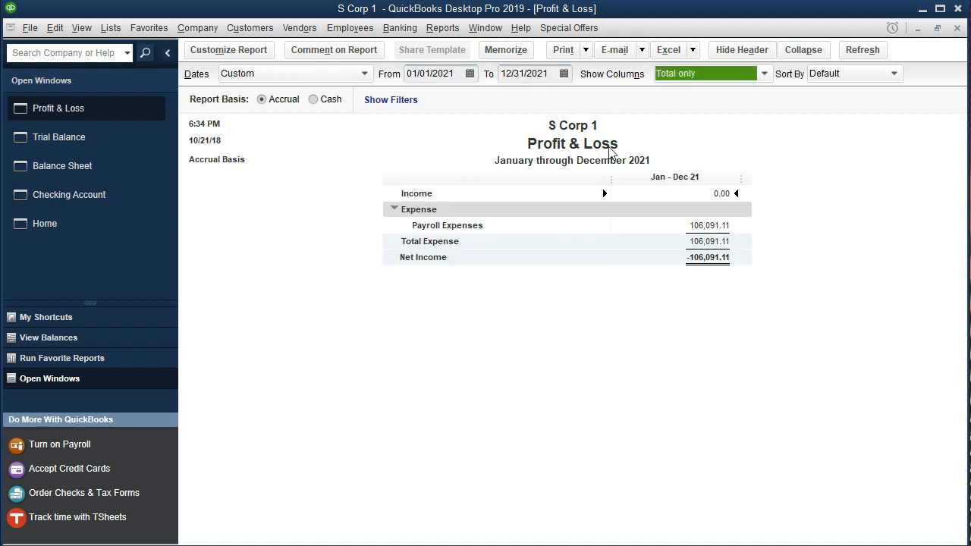
# - Set the Profit & Loss report's font size to 11 and apply the change to all of its labels
pyautogui.click(258, 54)
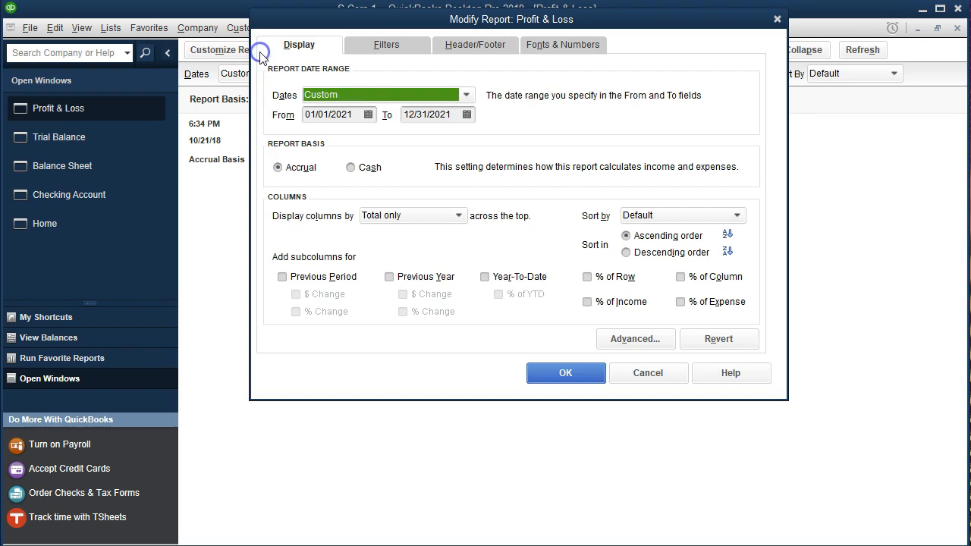
pyautogui.click(563, 44)
pyautogui.click(461, 241)
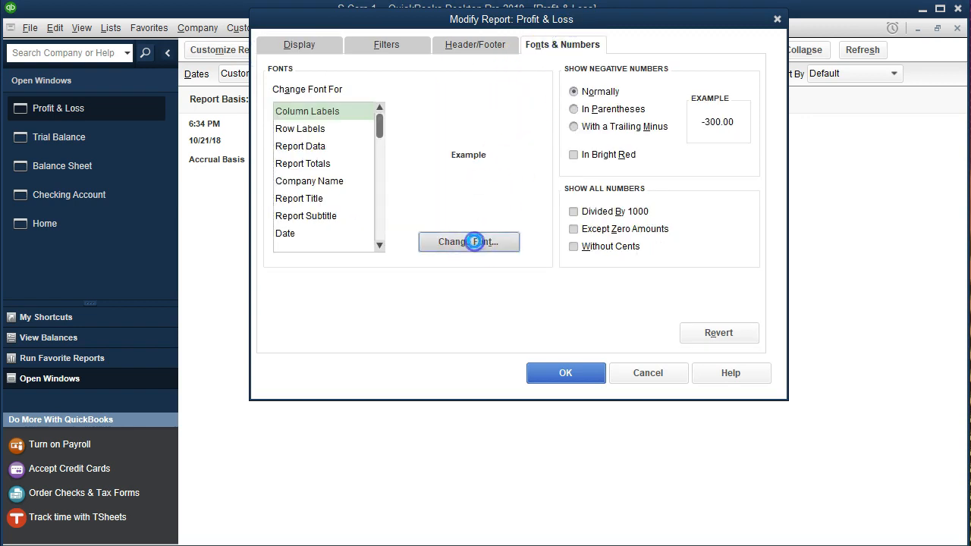
pyautogui.click(480, 175)
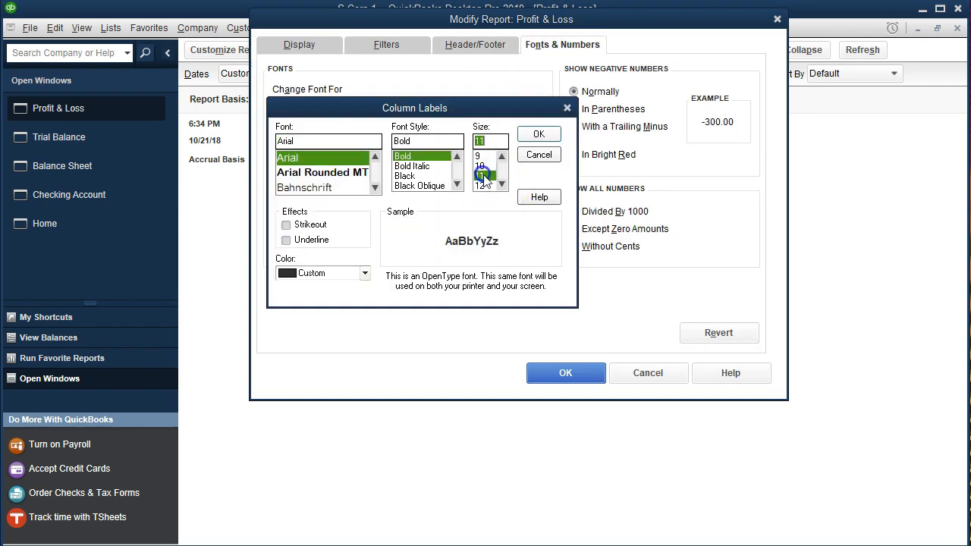
pyautogui.click(529, 137)
pyautogui.click(403, 176)
pyautogui.click(565, 372)
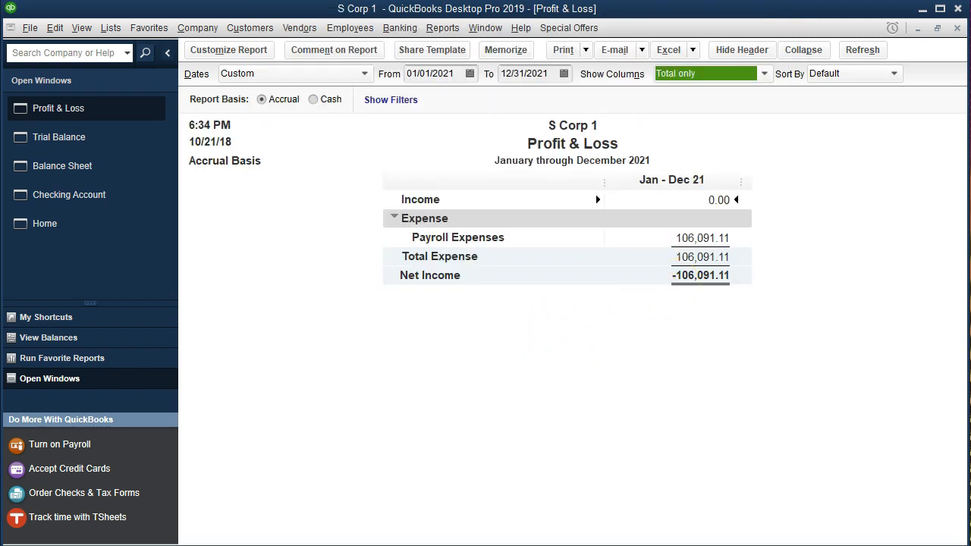
# - In the Excel payroll workbook, check the combined ending balance of Salaries & Wages Expense and Payroll Taxes Expense (AI22:AI23), then return to QuickBooks
pyautogui.moveTo(970, 8); pyautogui.dragTo(613, 13)
pyautogui.click(663, 308)
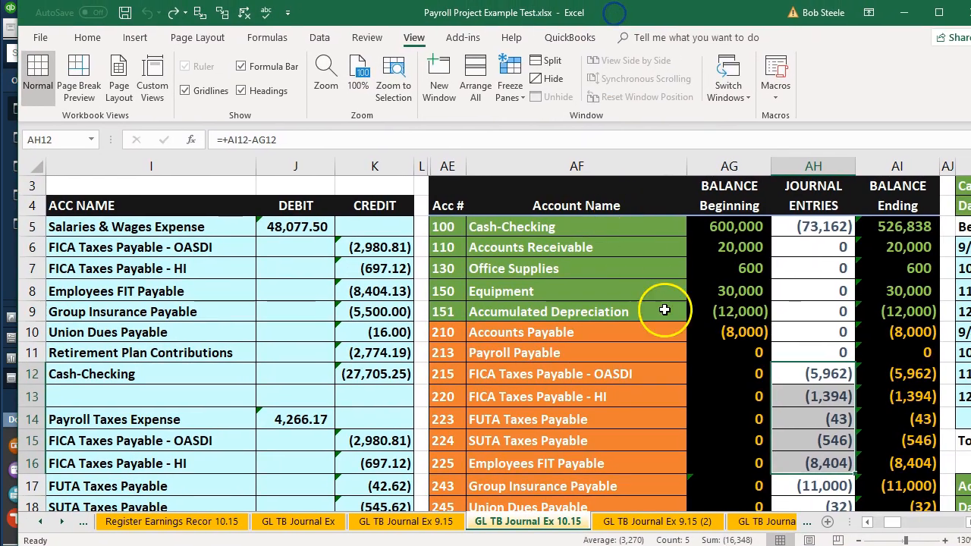
pyautogui.scroll(-2, 672, 320)
pyautogui.scroll(-1, 674, 322)
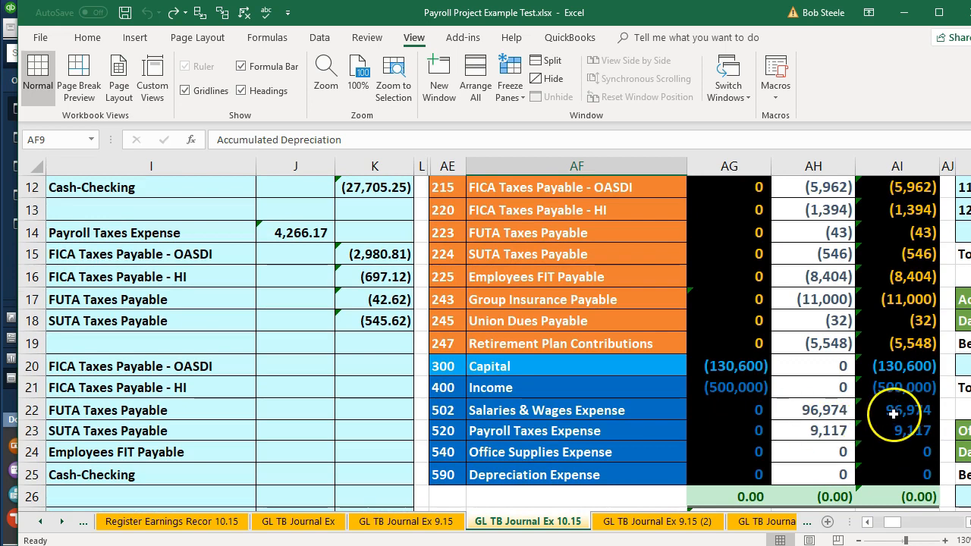
pyautogui.moveTo(895, 410); pyautogui.dragTo(889, 436)
pyautogui.click(780, 523)
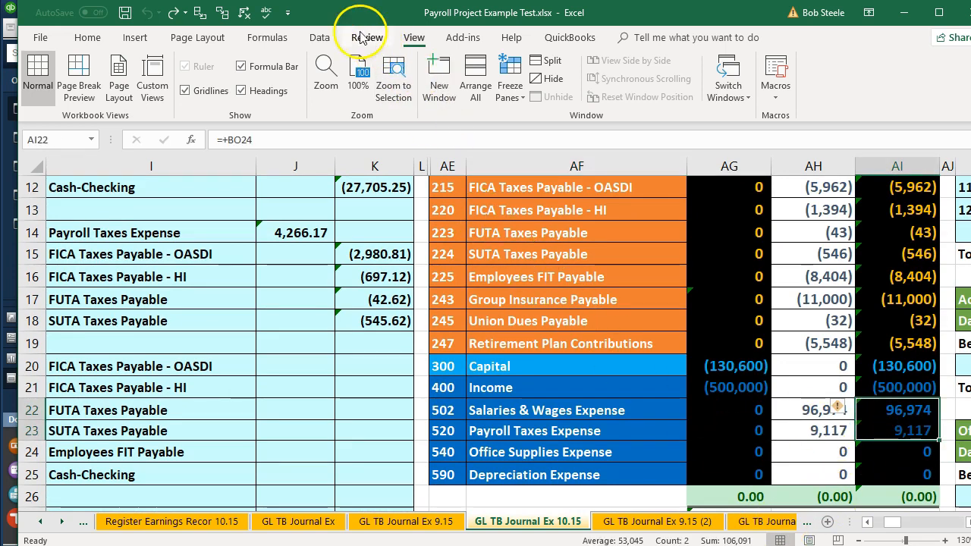
pyautogui.moveTo(343, 17); pyautogui.dragTo(970, 32)
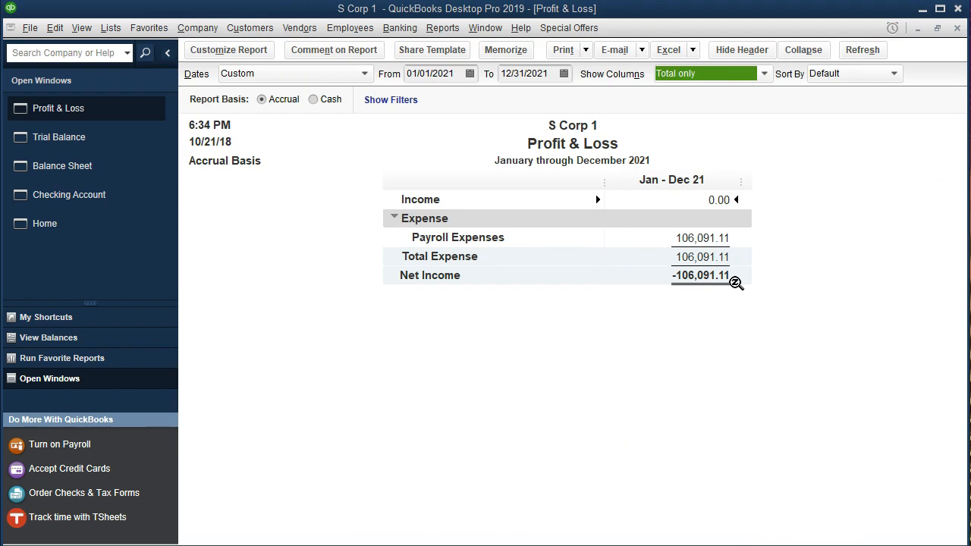
# - Examine the transactions behind the Payroll Expenses amount on the Profit & Loss report
pyautogui.doubleClick(702, 236)
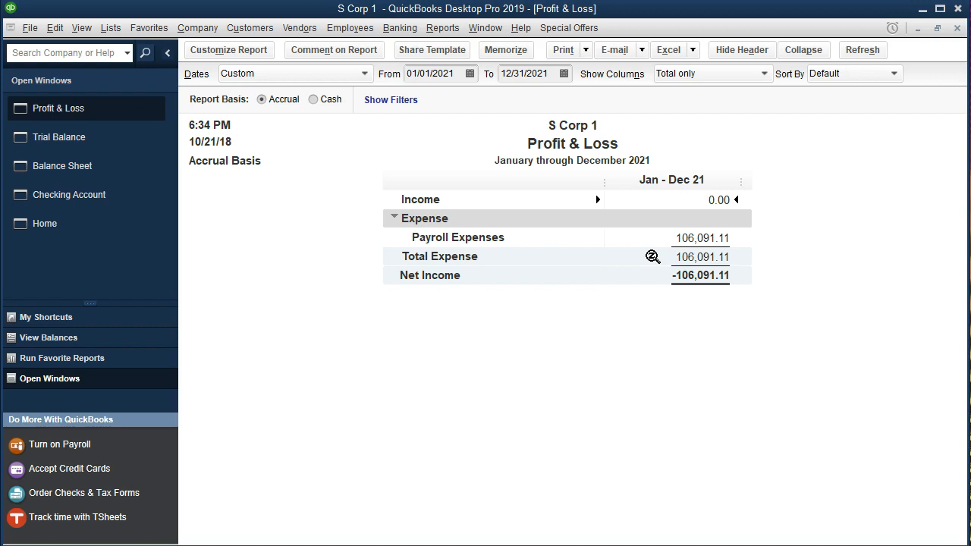
pyautogui.click(652, 258)
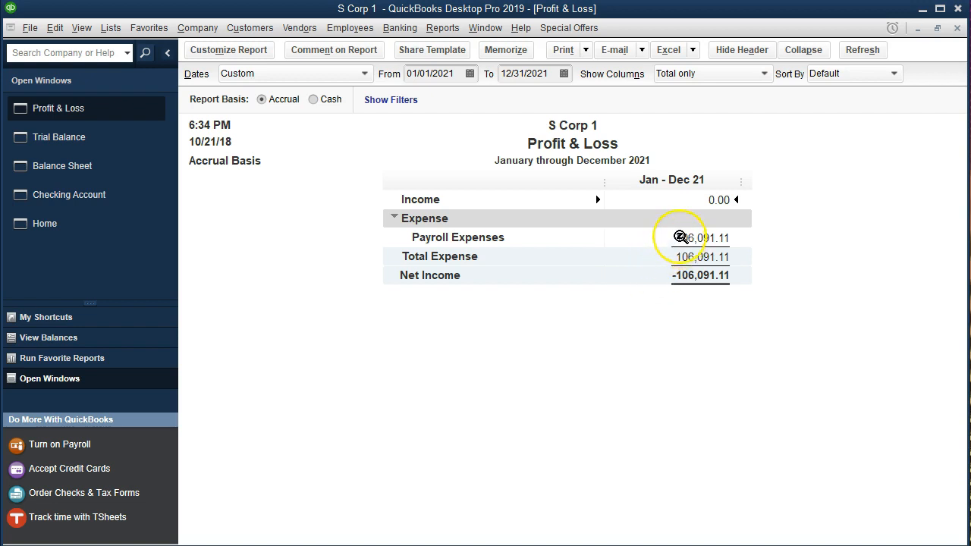